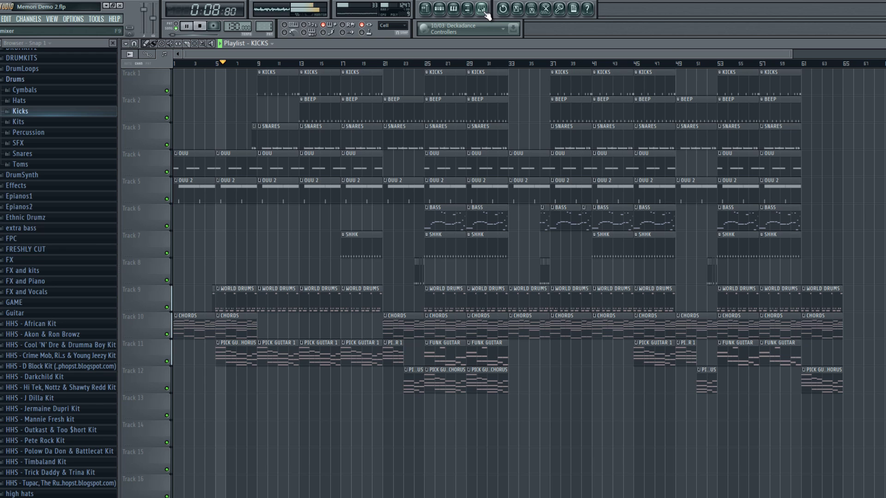
Stop playback, open the mixer and compare the effects and routing of the Insert 1 and Insert 2 tracks.
key(space)
click(486, 12)
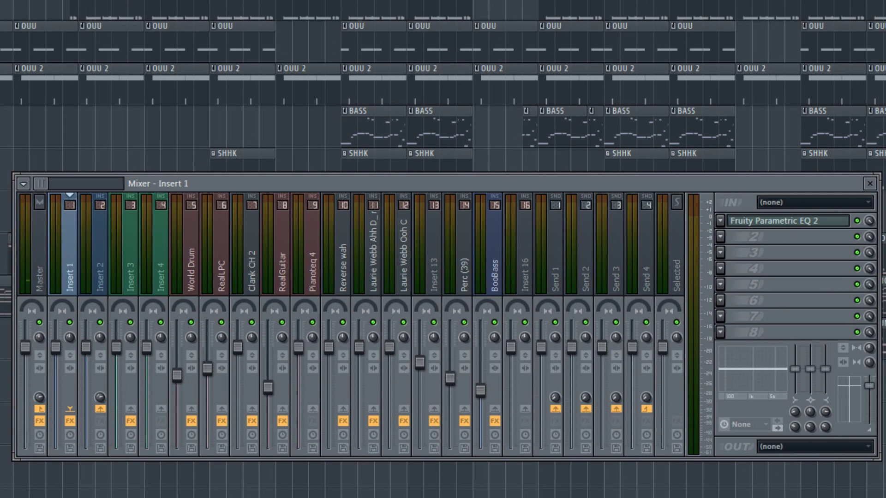
click(237, 203)
click(84, 226)
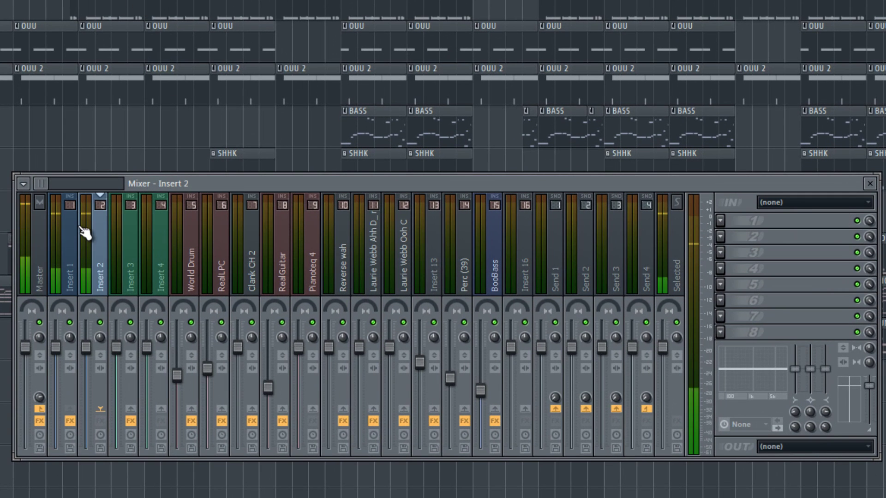
click(70, 277)
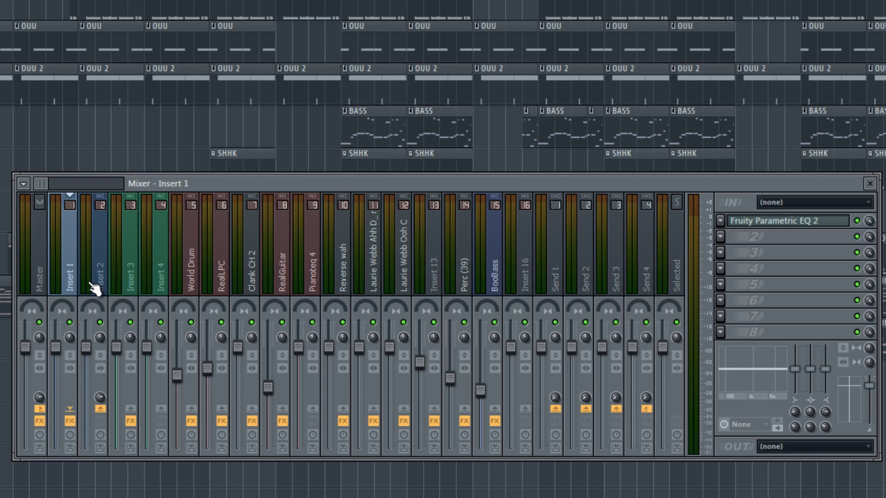
click(91, 286)
click(74, 287)
click(80, 286)
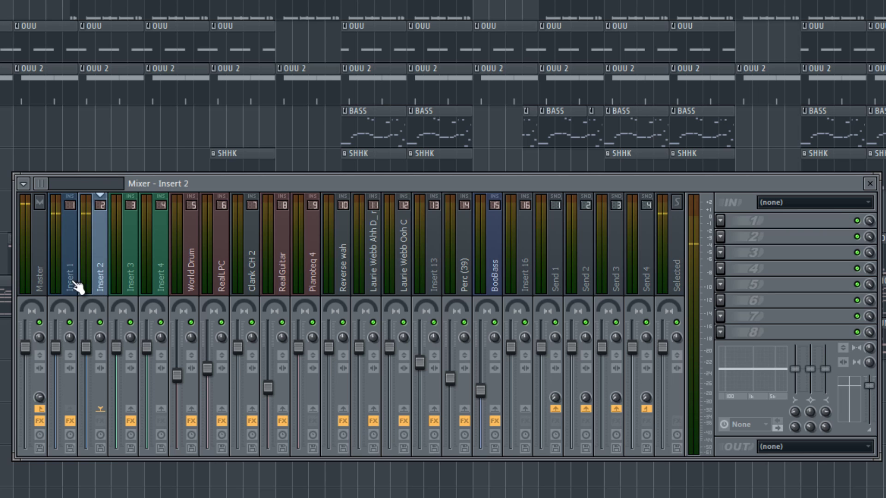
click(76, 286)
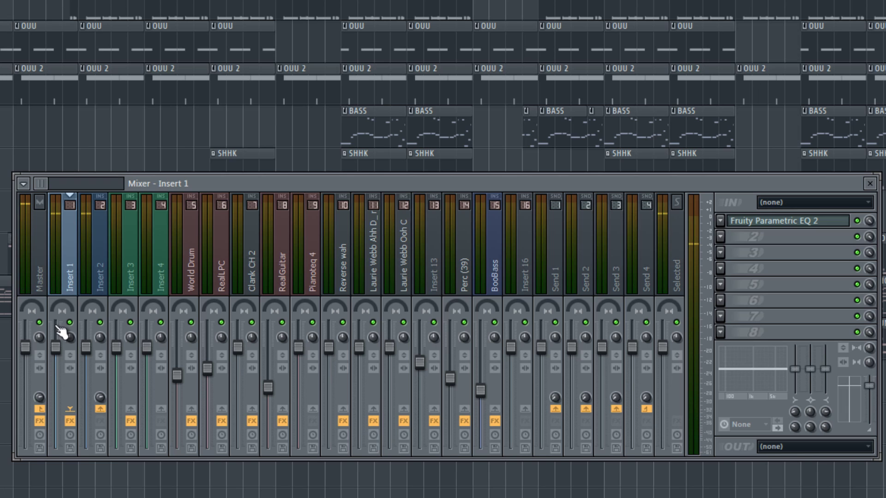
click(98, 282)
click(71, 277)
click(90, 275)
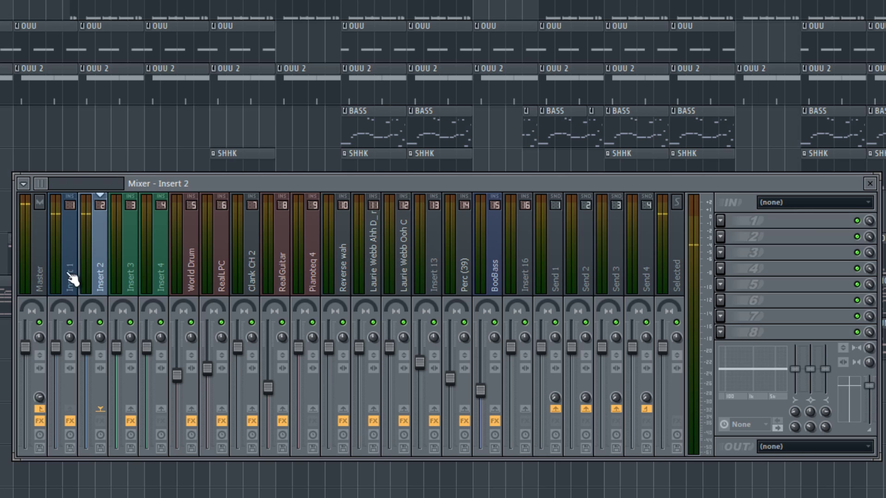
click(72, 279)
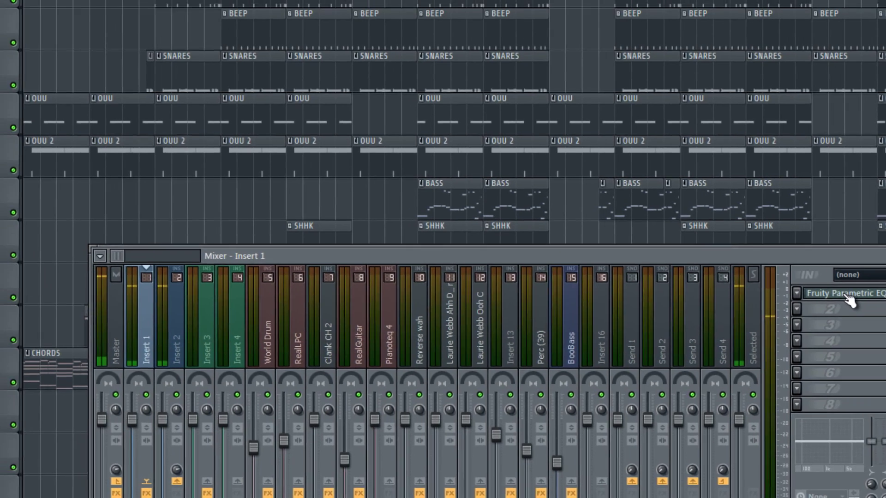
Open Fruity Parametric EQ 2 on Insert 1 and the instrument settings of the Kick 17 channel.
click(785, 221)
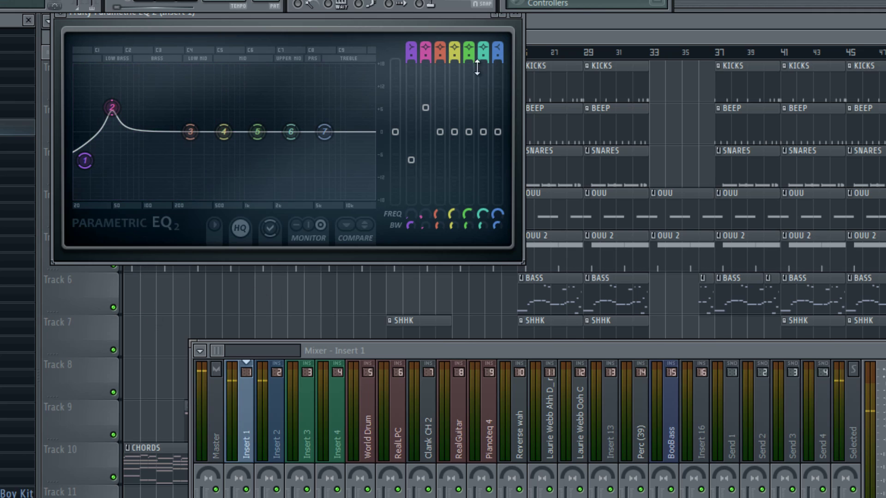
key(F6)
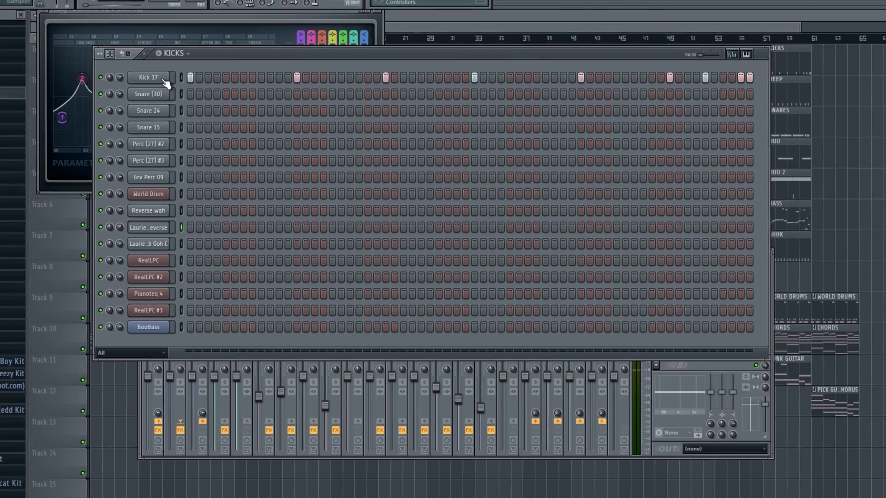
click(219, 107)
click(539, 209)
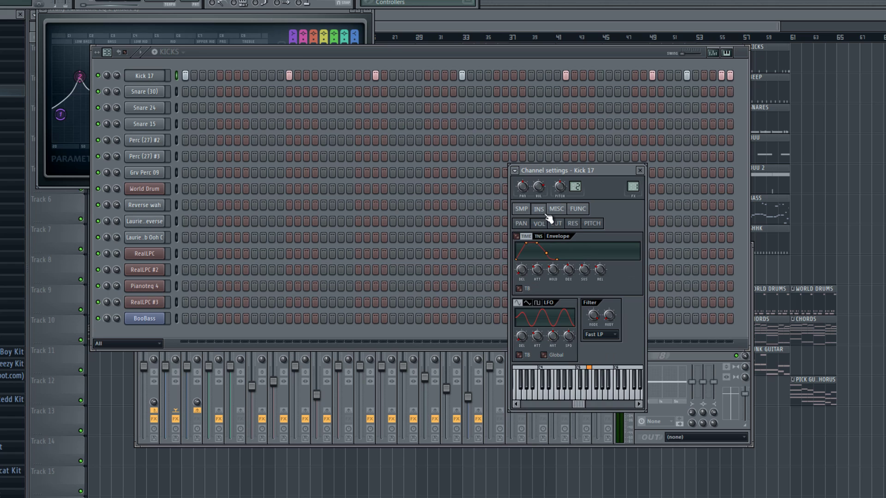
Audition Kick 17 repeatedly at its root note and at a lower note on the channel's preview keyboard.
click(587, 397)
click(591, 397)
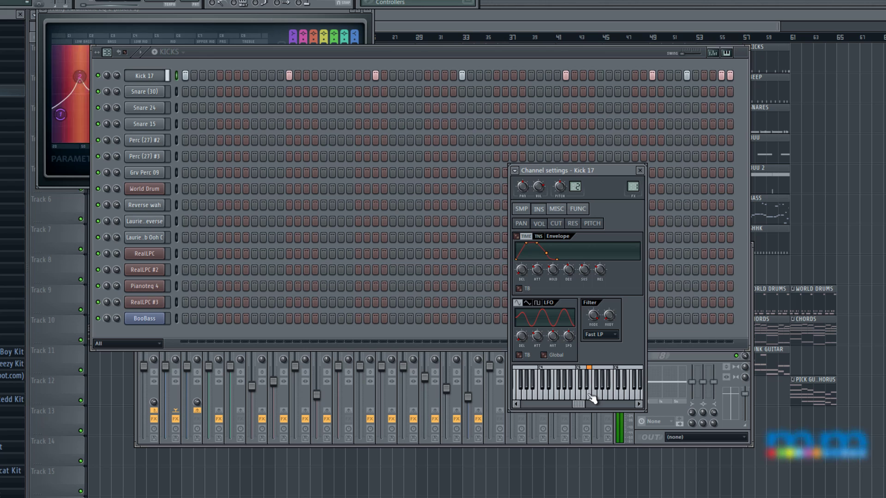
click(591, 396)
click(591, 396)
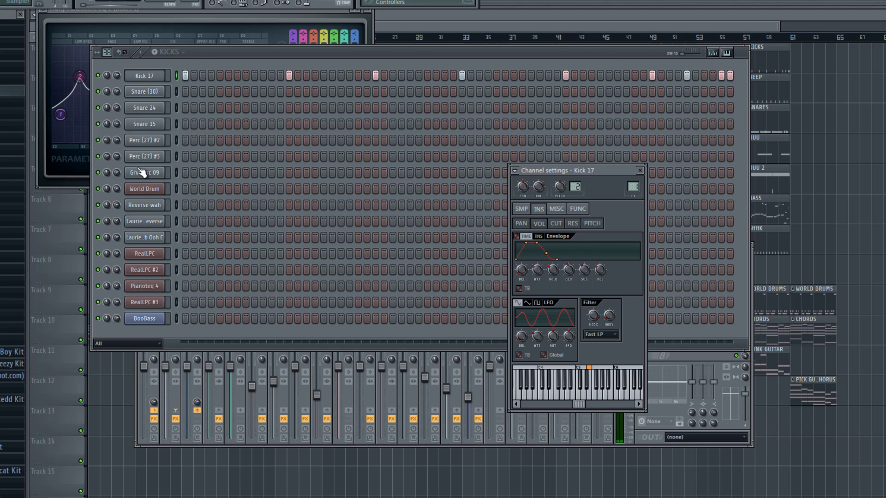
click(584, 399)
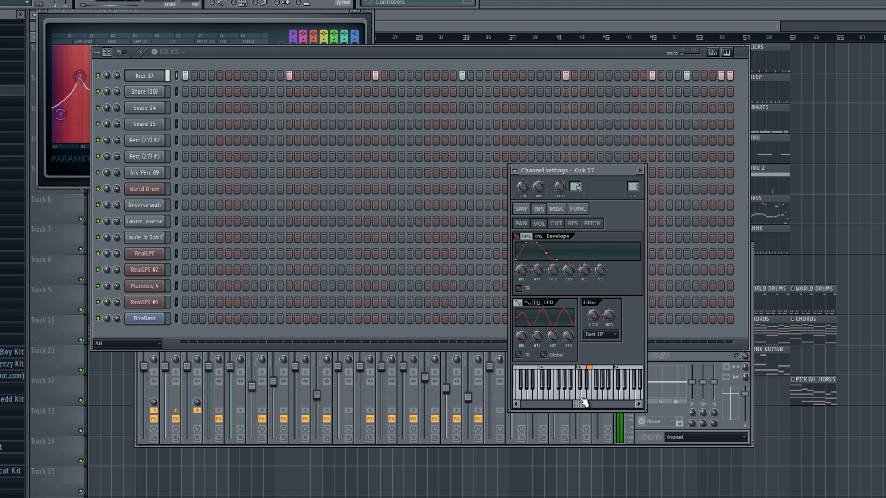
Try C5 as the root note of Kick 17, and restore the previous higher root note.
click(584, 400)
click(583, 400)
click(583, 400)
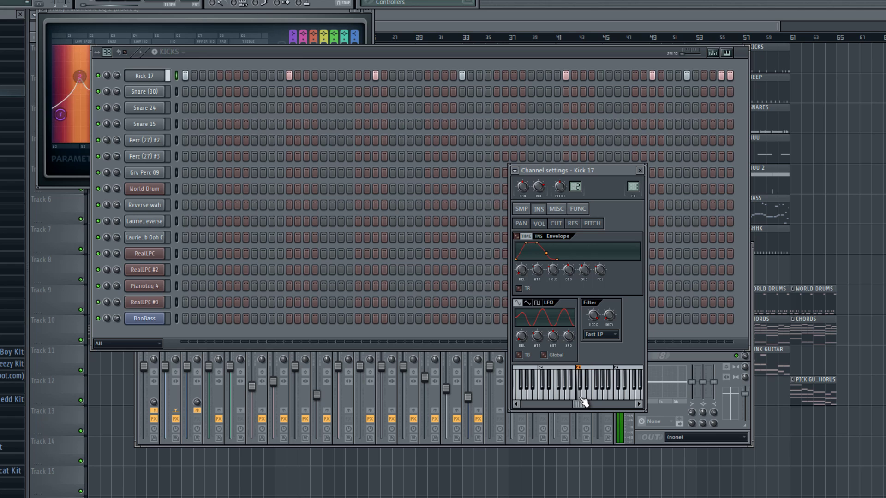
click(583, 400)
right_click(589, 396)
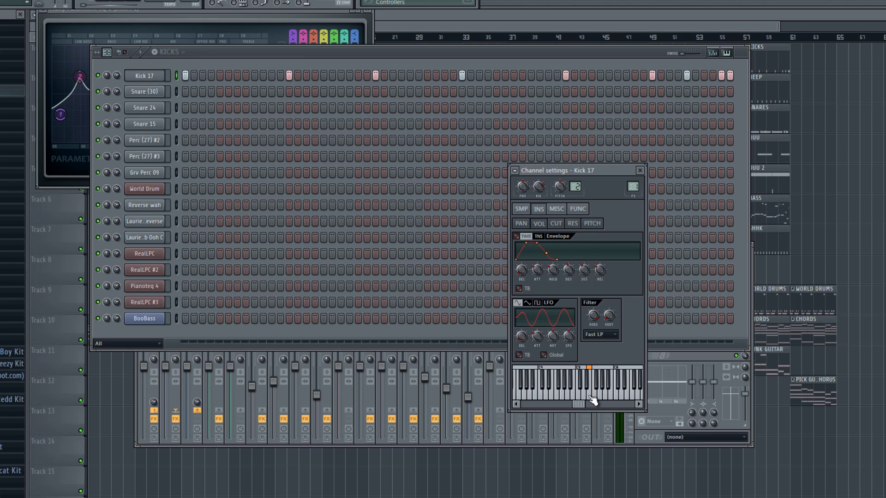
click(583, 398)
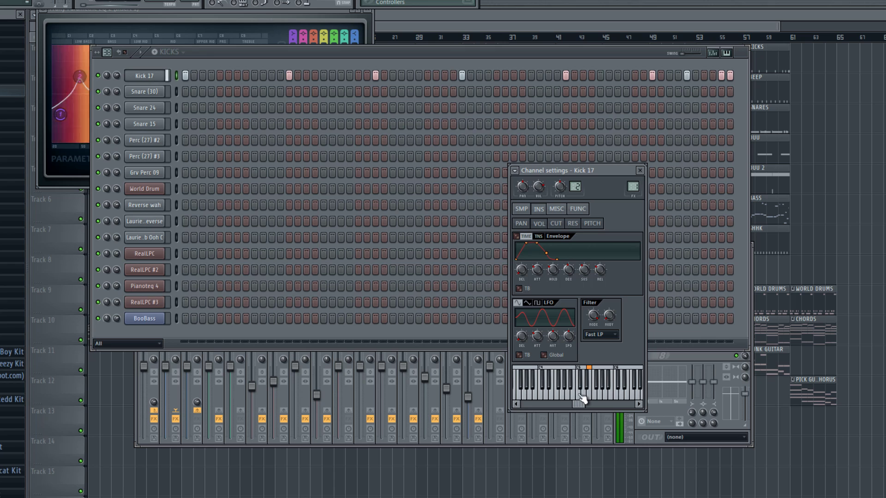
Try lowering high-shelf band 7 fully in Insert 1's parametric EQ, and reset the band before closing the EQ.
click(85, 181)
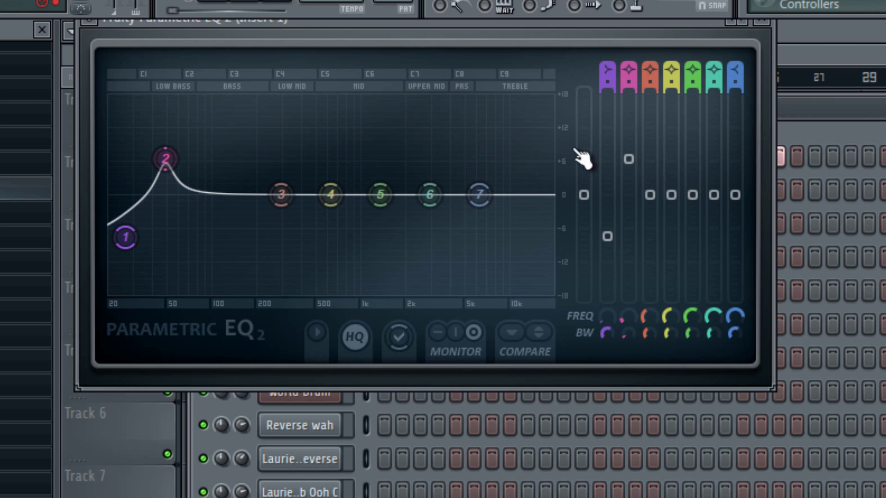
drag(480, 194, 498, 302)
right_click(499, 302)
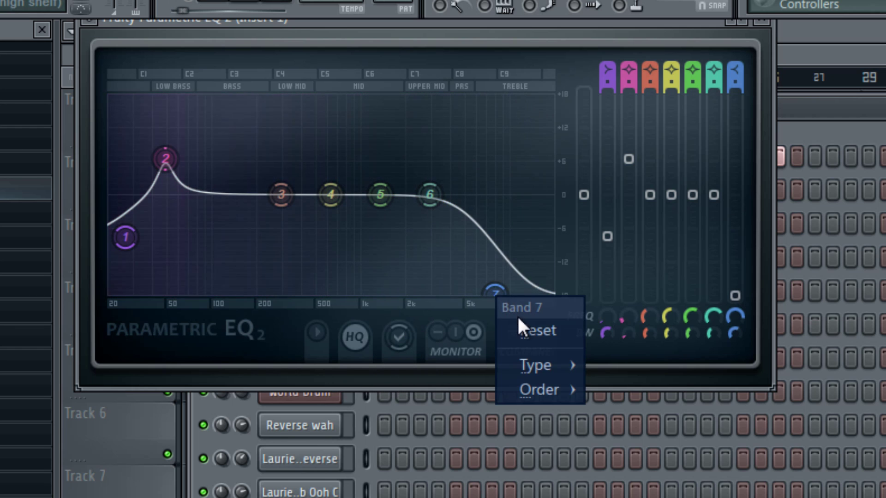
click(527, 328)
key(Escape)
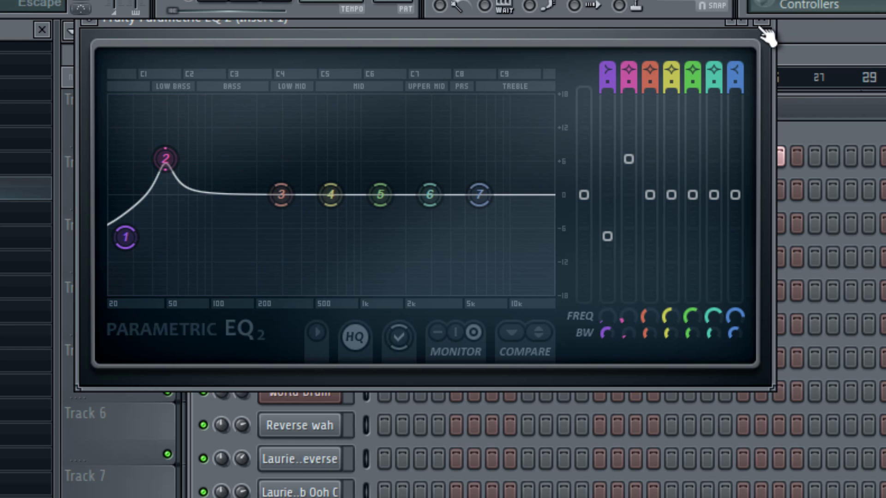
click(762, 23)
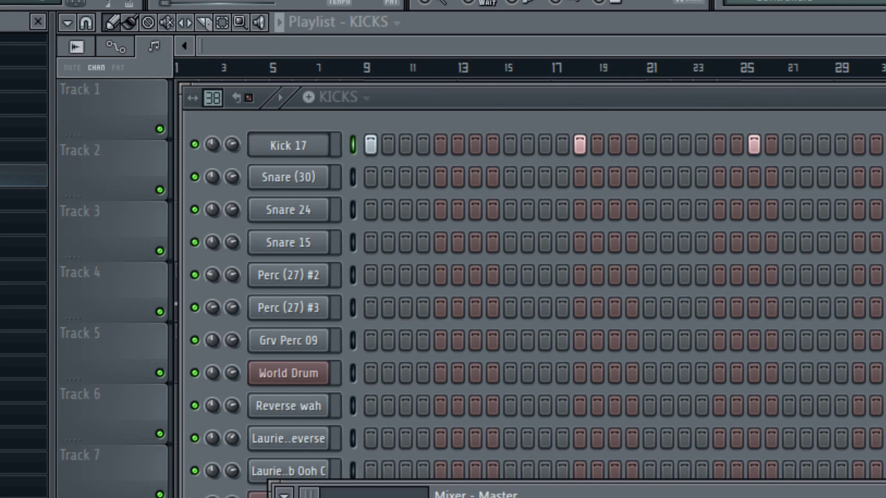
Compare the Insert 1 and Insert 2 tracks in the mixer once more.
click(255, 431)
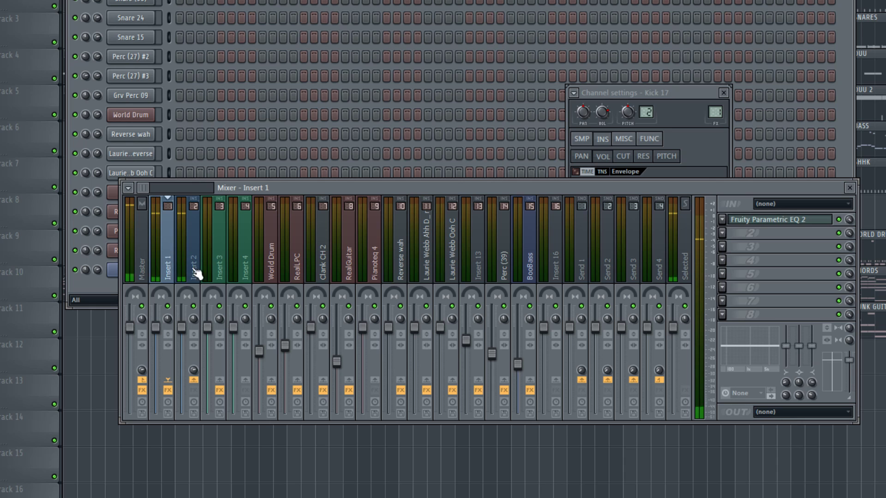
click(197, 274)
click(174, 279)
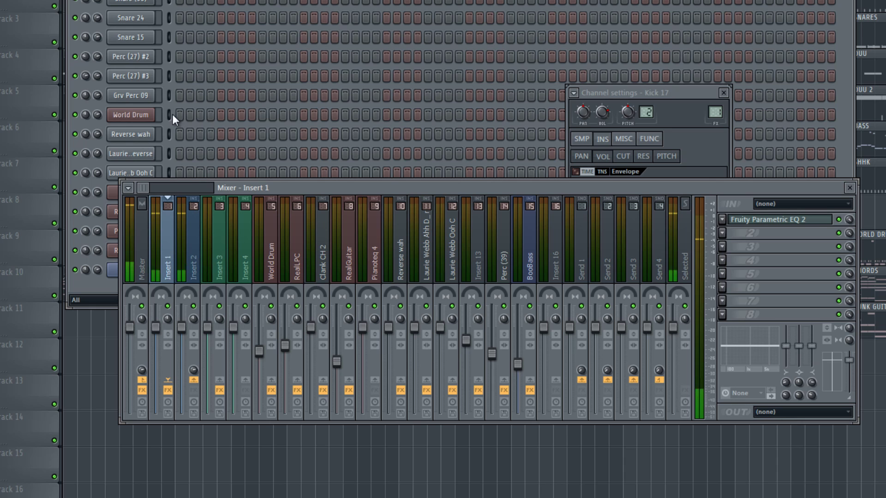
click(193, 268)
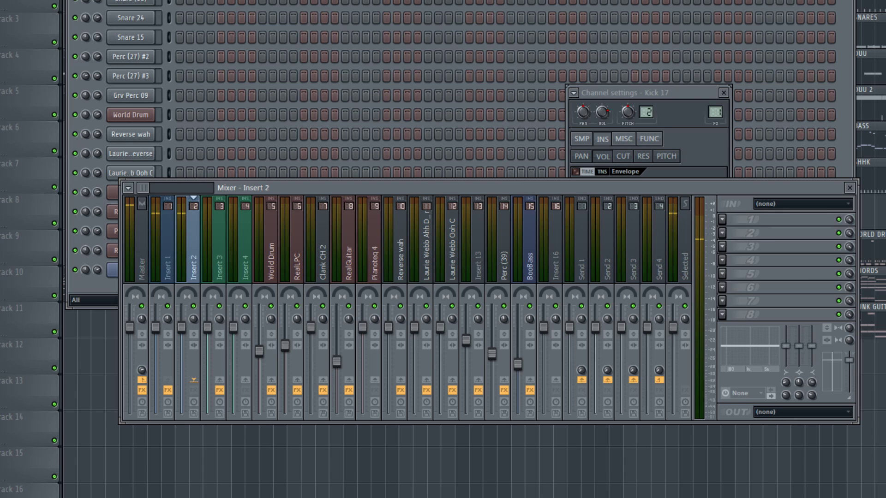
Play the snares pattern and examine mixer track Insert 3 together with the sample settings of Snare (30).
key(F6)
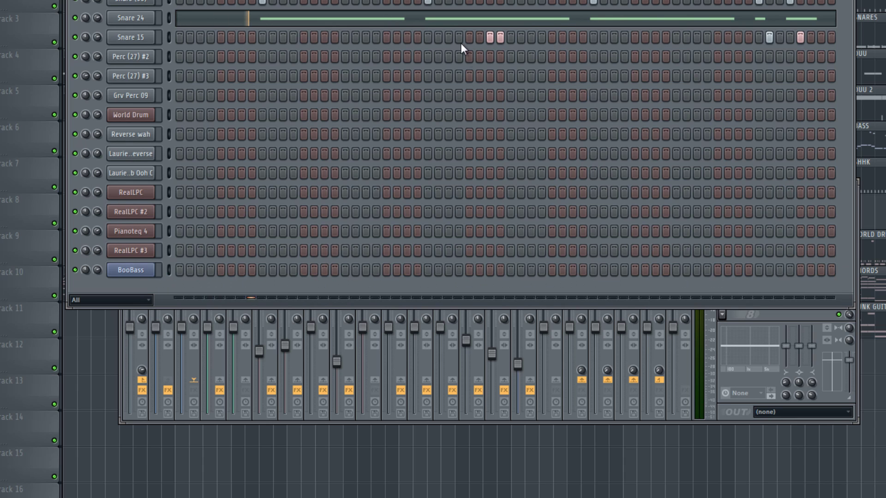
click(716, 351)
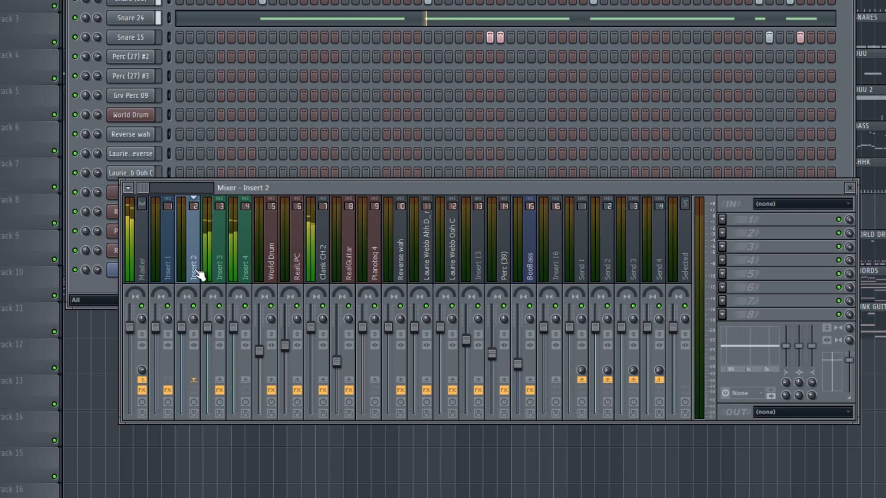
click(221, 270)
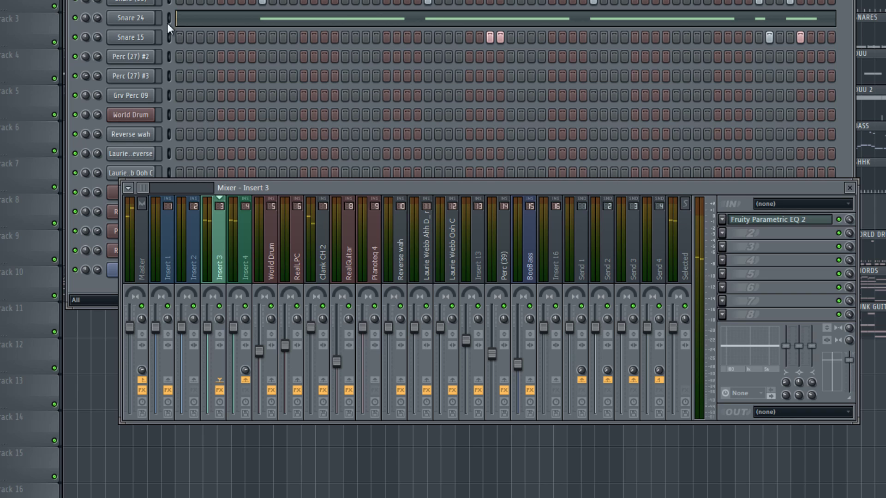
click(131, 1)
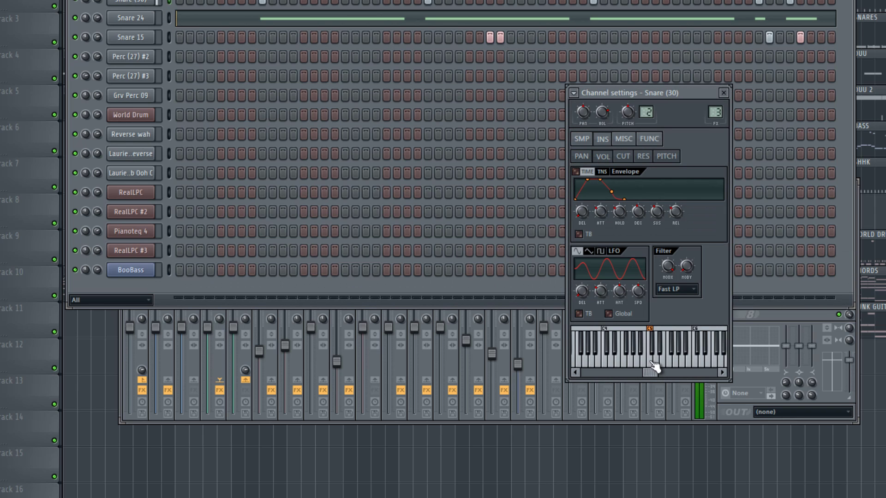
click(582, 139)
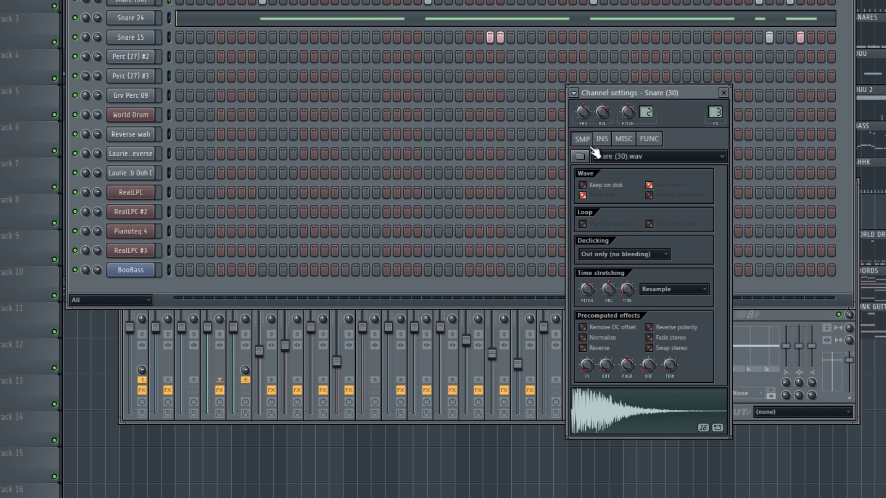
Link the Snare 15 channel to mixer track 16.
click(184, 360)
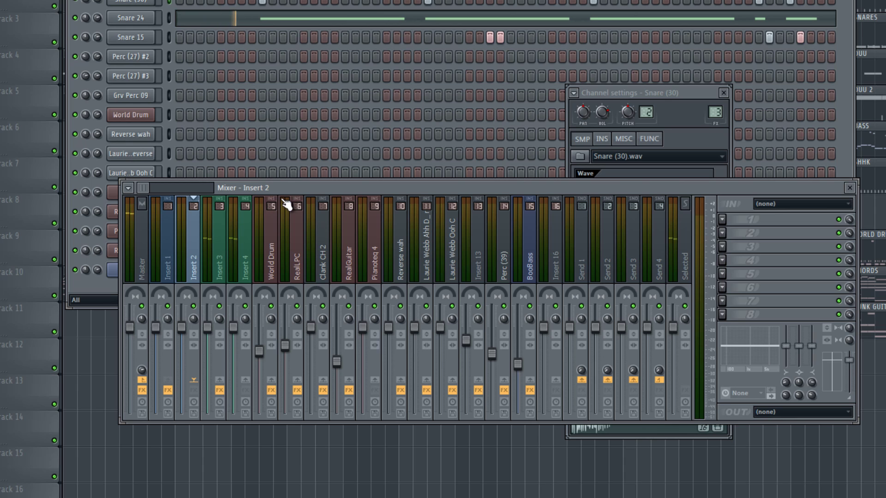
click(144, 37)
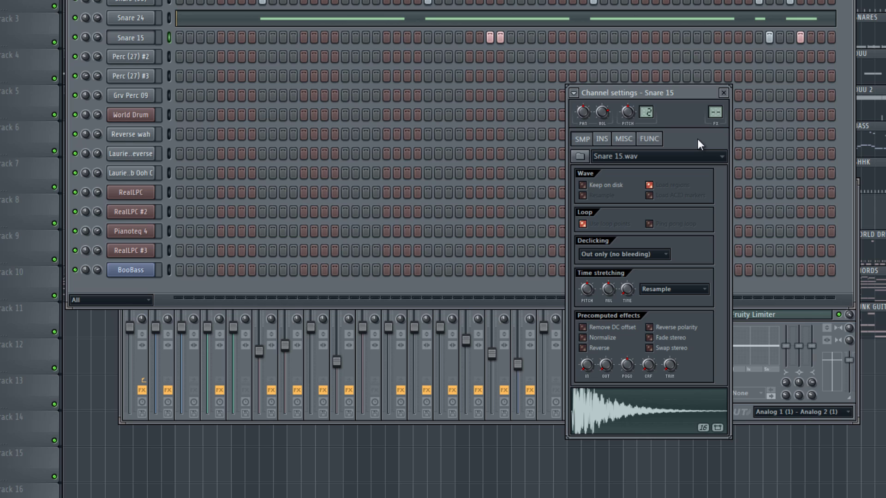
key(ctrl+l)
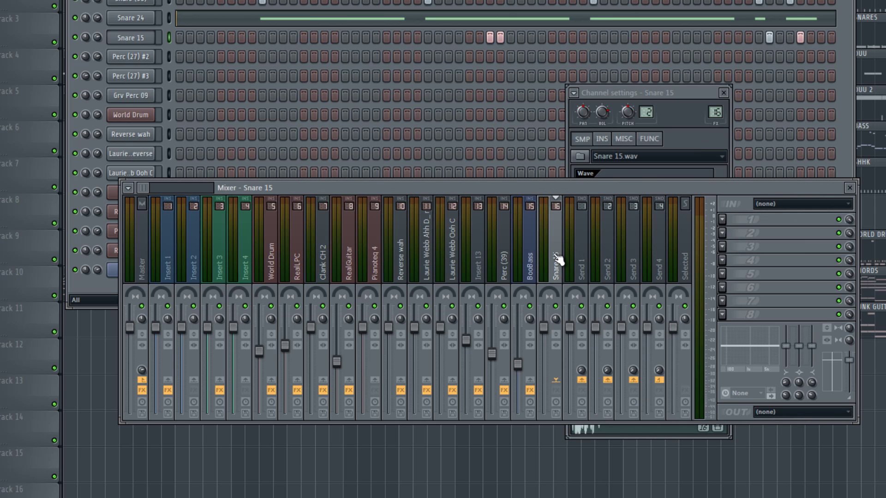
Move the Snare 15 mixer track to position 5, directly beside Insert 4.
key(alt+Left)
key(alt+Left)
key(alt+Left)
key(alt+Left)
key(alt+Left)
key(alt+Left)
key(alt+Left)
key(alt+Left)
key(alt+Left)
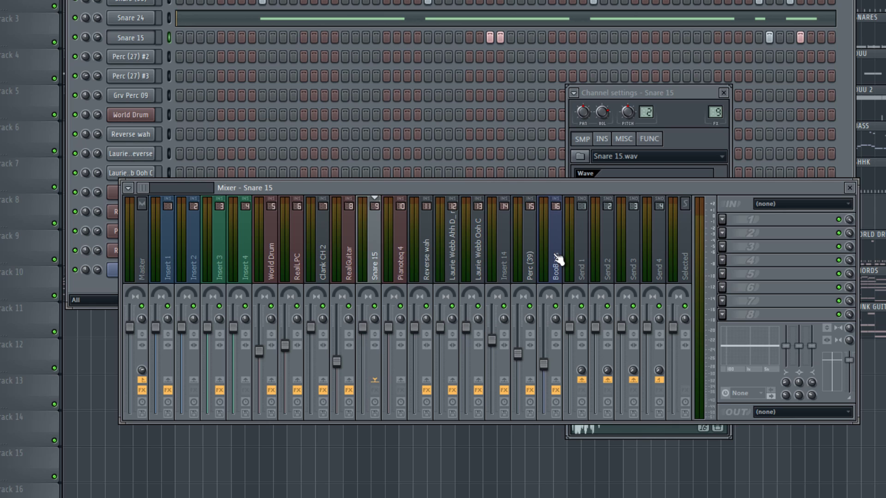
key(alt+Left)
key(alt+Left)
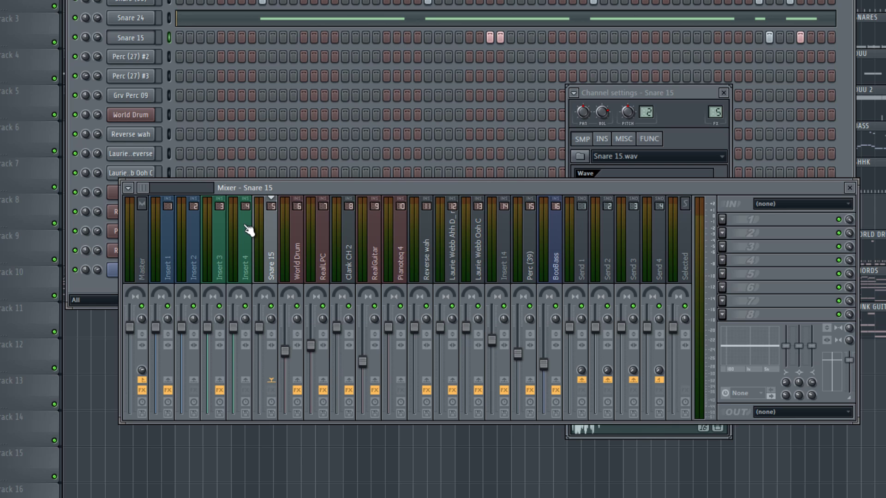
Open the channel settings of Snare (30) and Snare 24 to check their mixer track assignments.
click(147, 4)
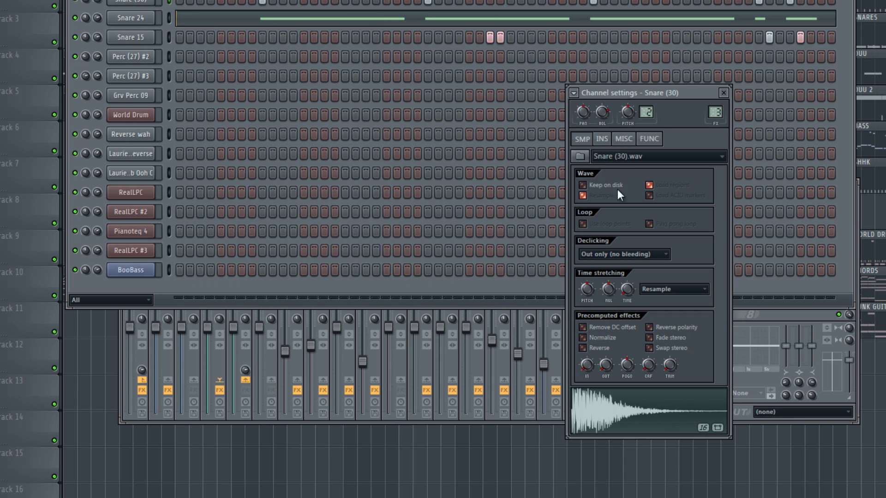
click(152, 21)
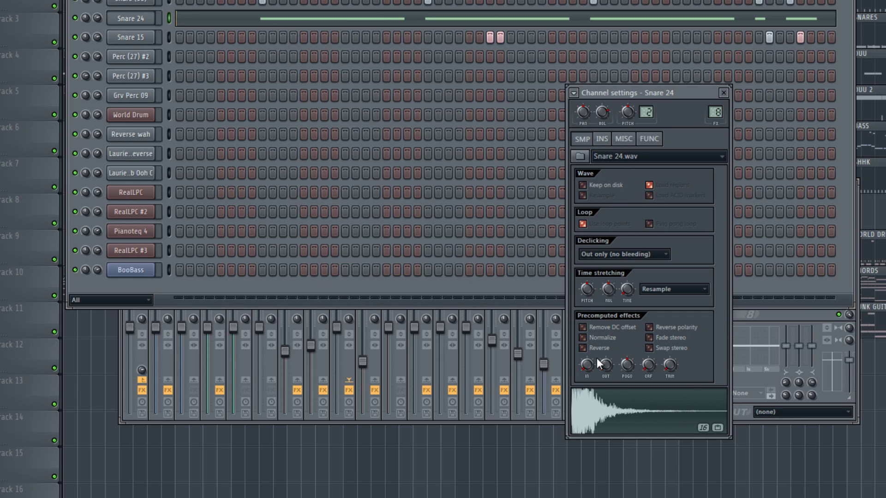
Compare the channel settings of Snare 15 and Snare 24, audition Snare 24, and open Fruity Stereo Shaper on mixer track Clank CH 2.
click(139, 43)
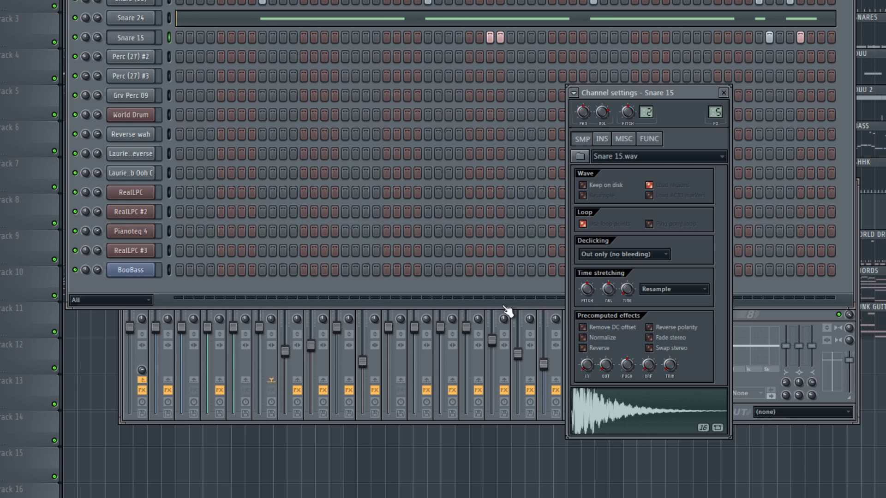
click(146, 20)
click(614, 405)
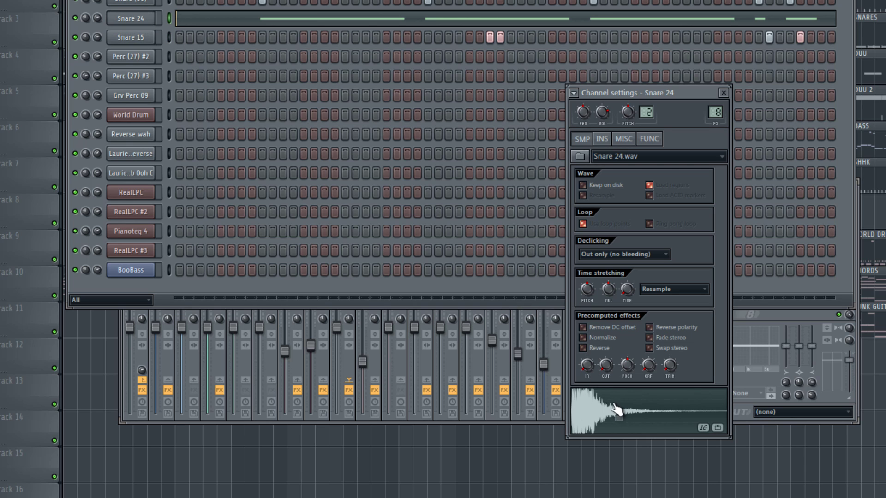
click(237, 357)
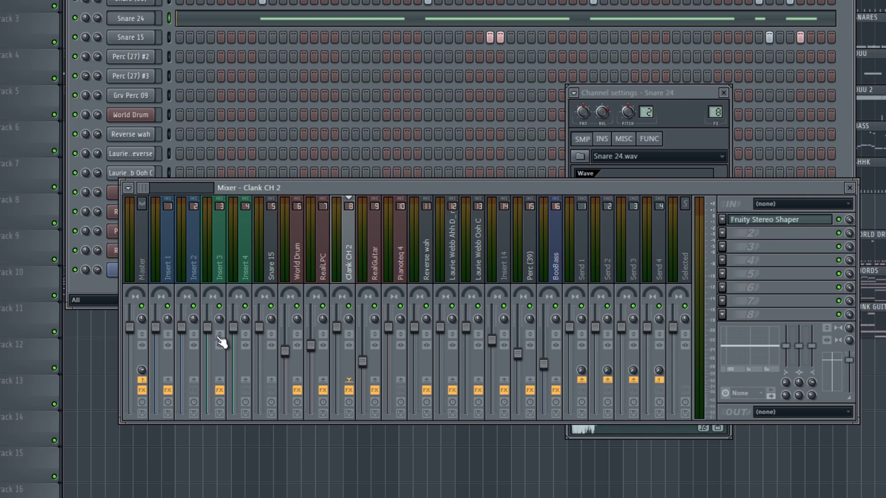
click(760, 221)
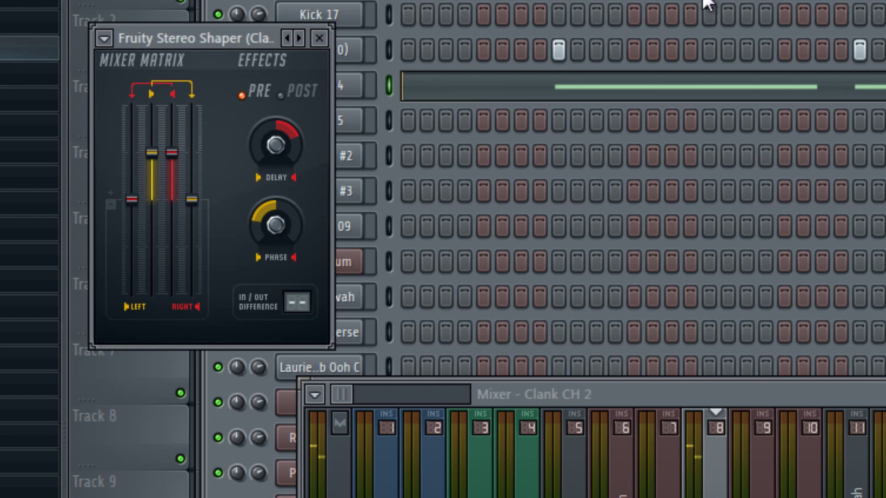
Check the channel settings of Snare (30) and its linked mixer track, Insert 3.
click(584, 4)
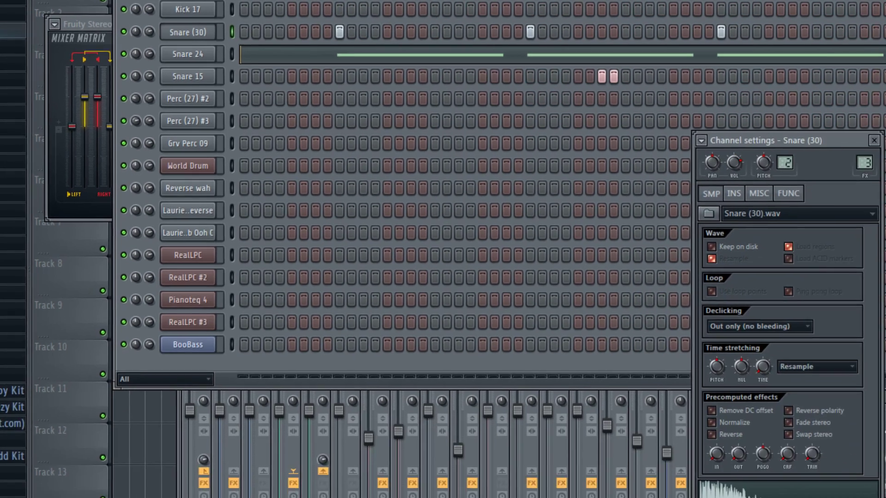
click(864, 163)
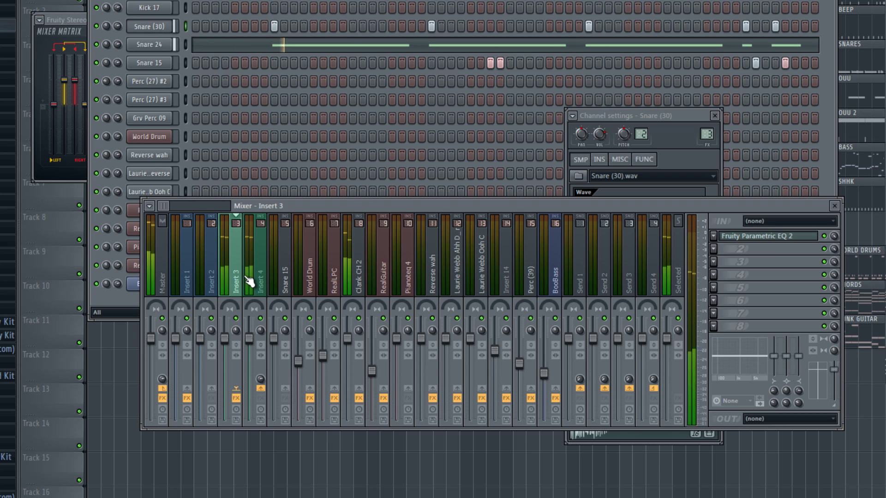
click(693, 184)
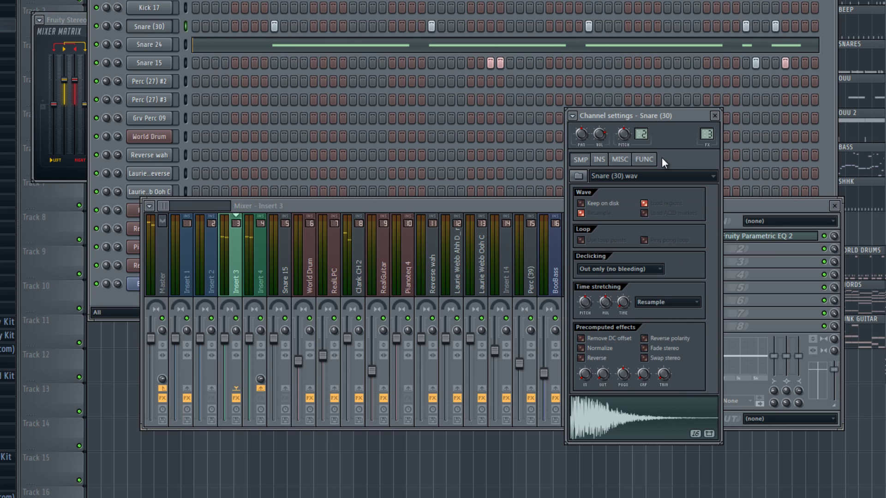
In Insert 3's Fruity Parametric EQ 2, roll off the lows with band 1 and boost band 5 slightly at 537 Hz during playback.
click(775, 226)
click(779, 239)
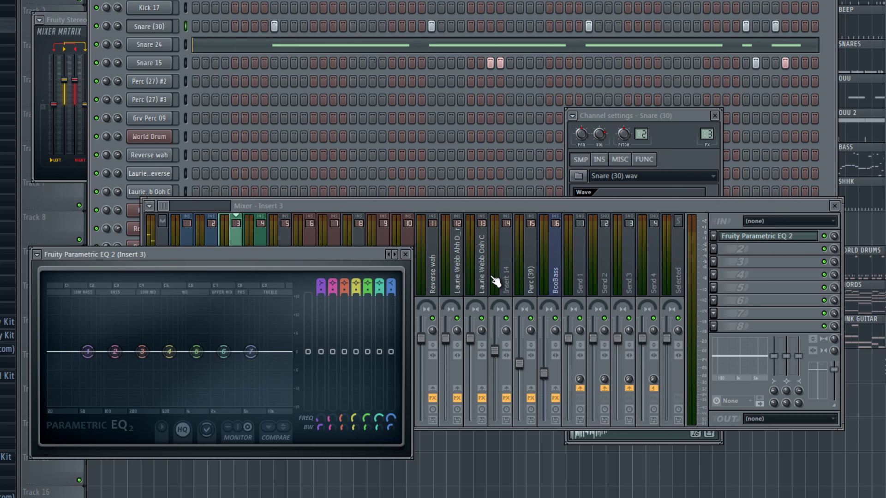
key(space)
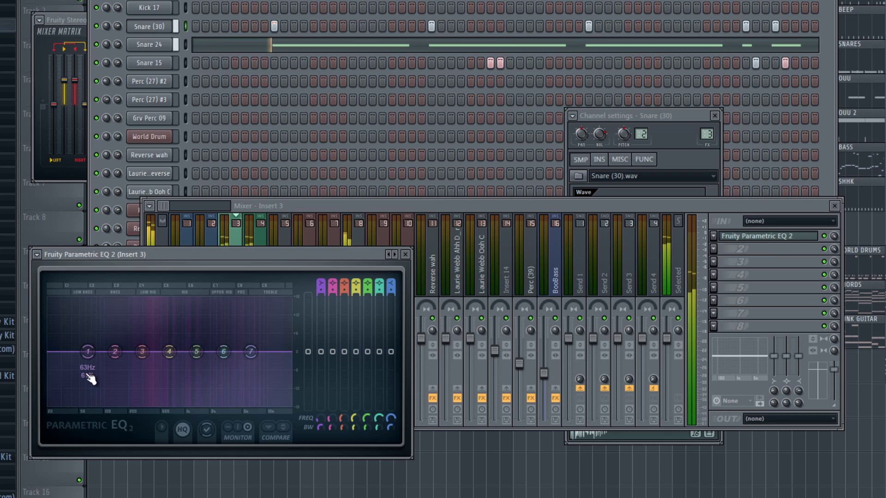
drag(88, 353, 113, 418)
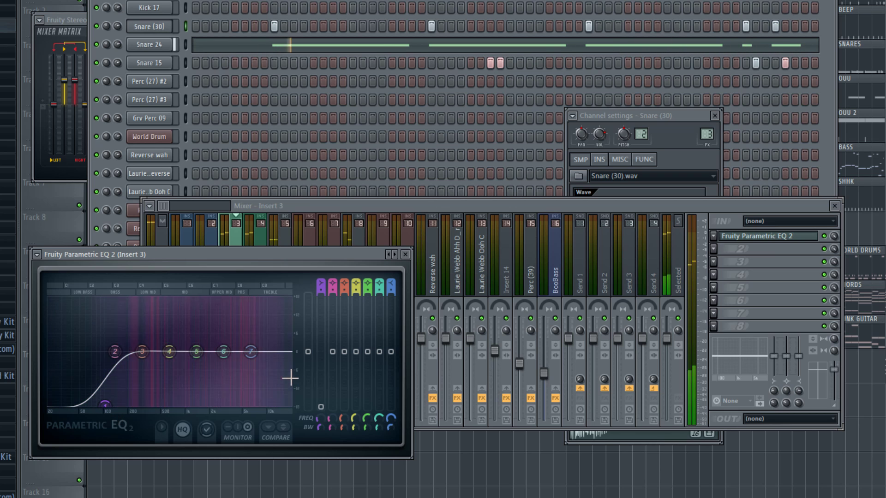
drag(200, 359, 166, 365)
key(space)
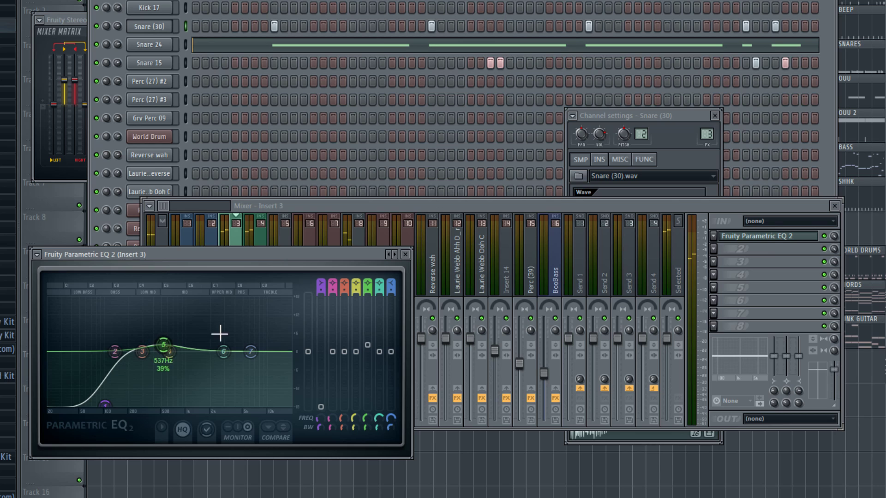
click(405, 254)
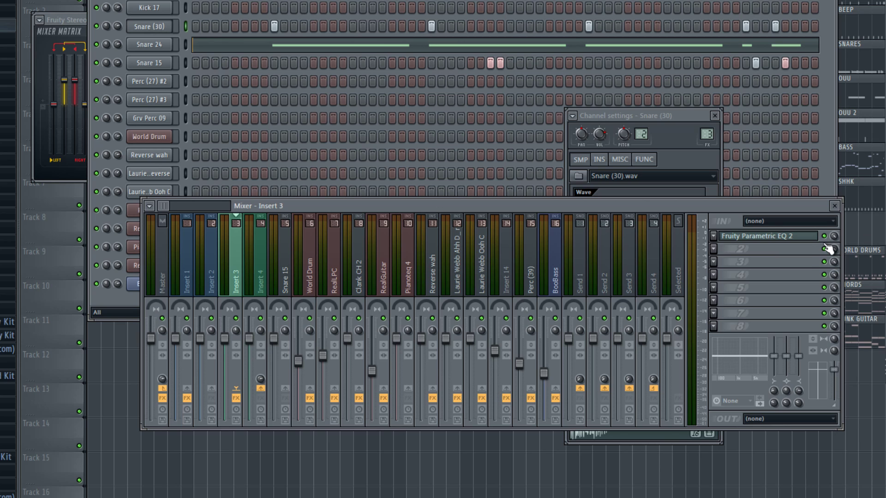
Load Fruity Parametric EQ 2 in the first effect slot of Snare 24's mixer track and roll off the lows with band 1.
click(163, 48)
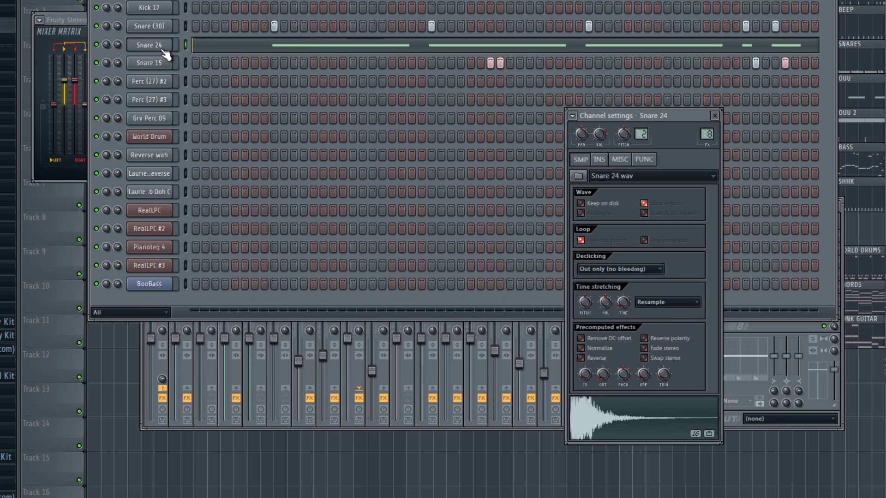
click(732, 392)
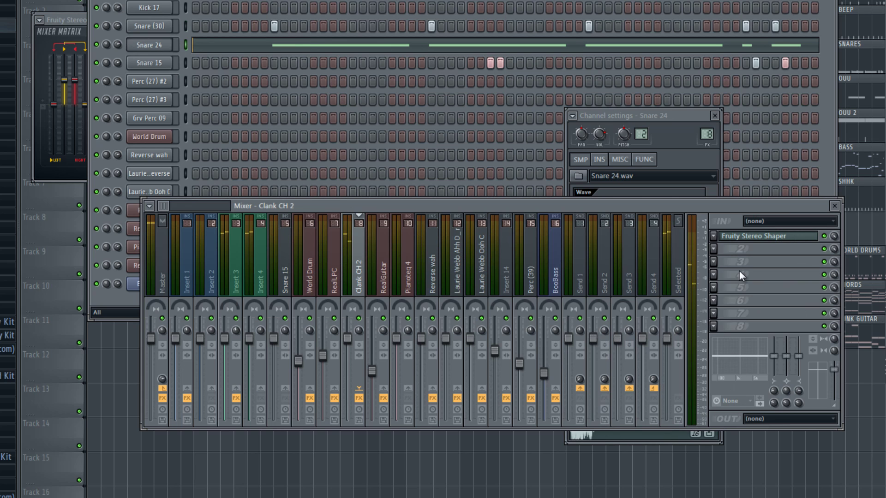
click(714, 237)
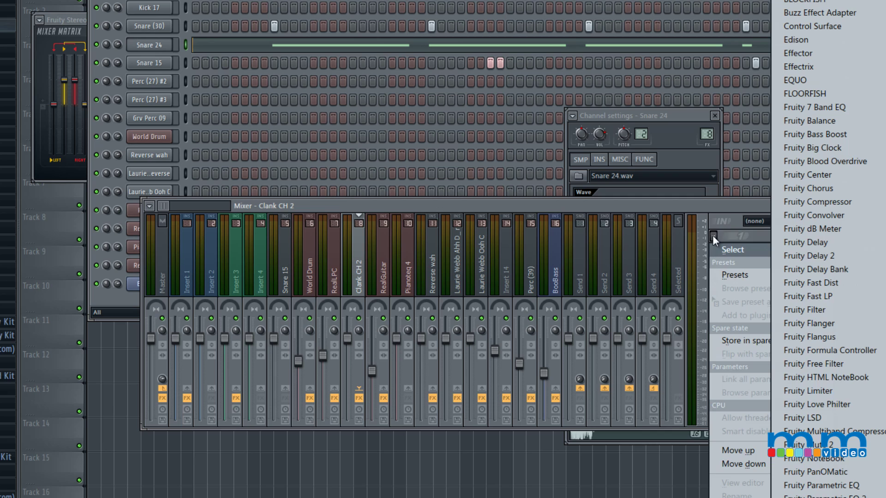
click(826, 472)
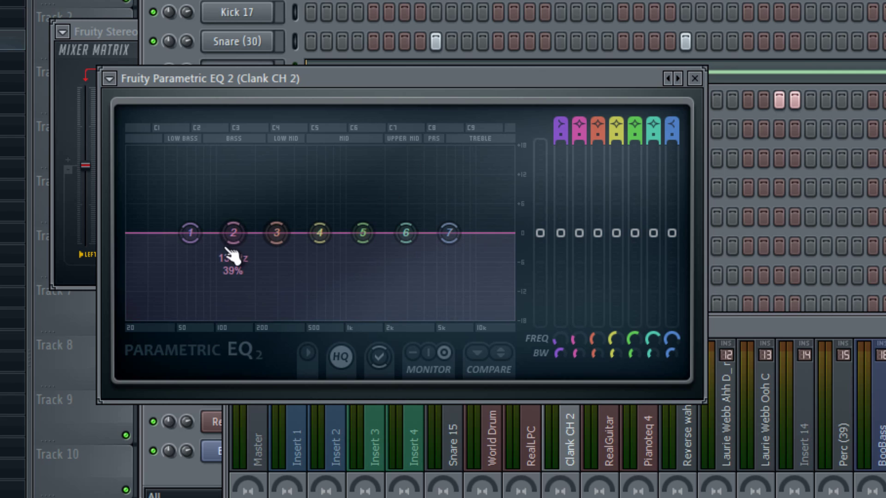
mouse_move(193, 242)
drag(193, 246, 104, 436)
Try filling the opening steps of Perc (27) #2 with consecutive hits, and clear them again.
click(343, 36)
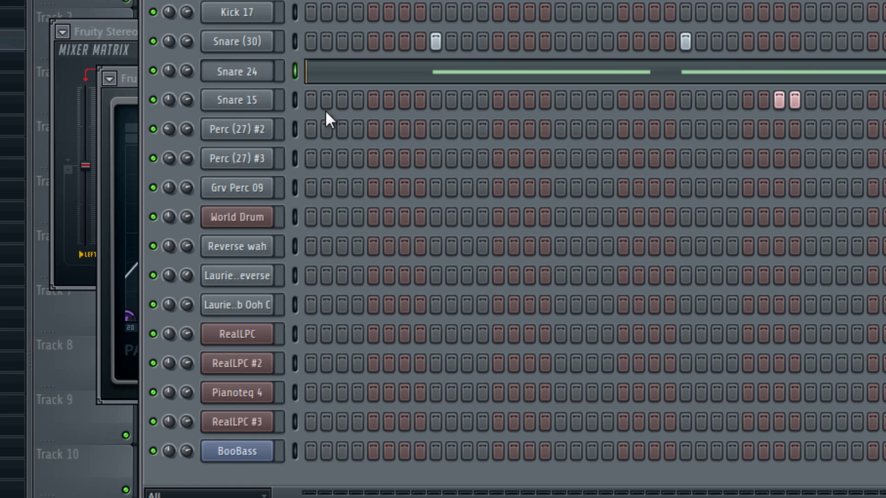
drag(312, 132, 564, 149)
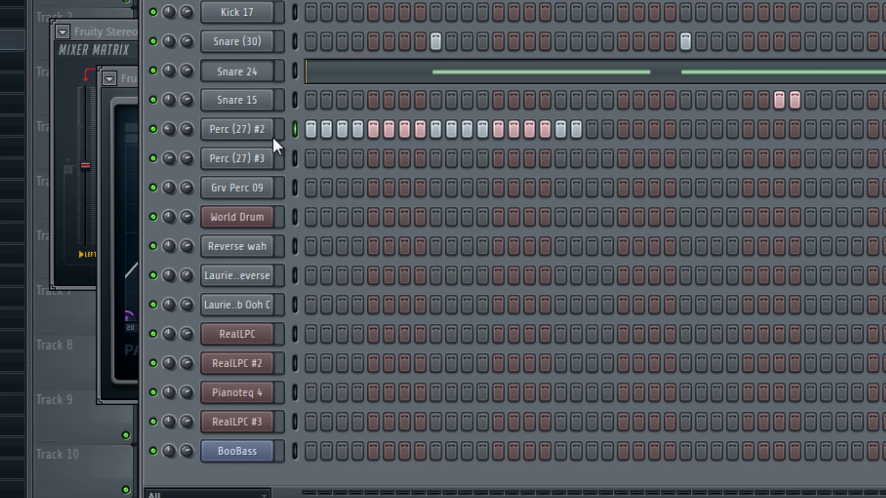
drag(568, 131, 307, 130)
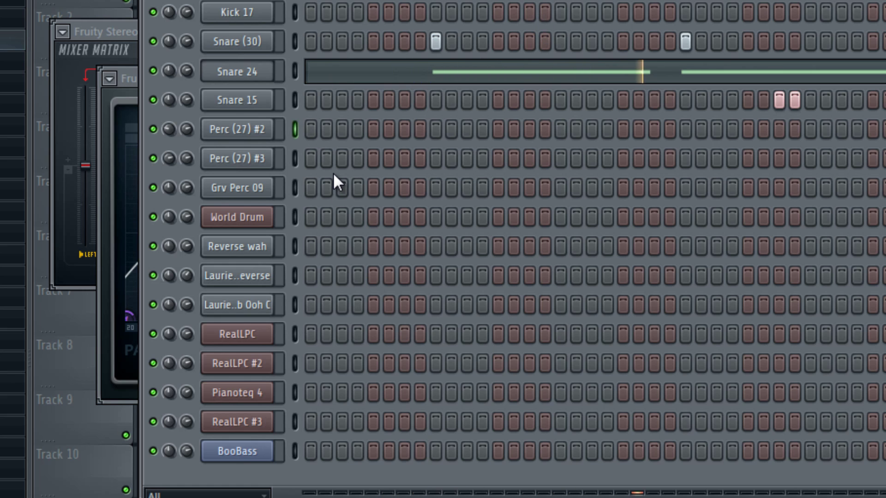
Load the Hardcore effect in the first slot of Snare 15's mixer track and reset its program to an empty preset.
click(255, 96)
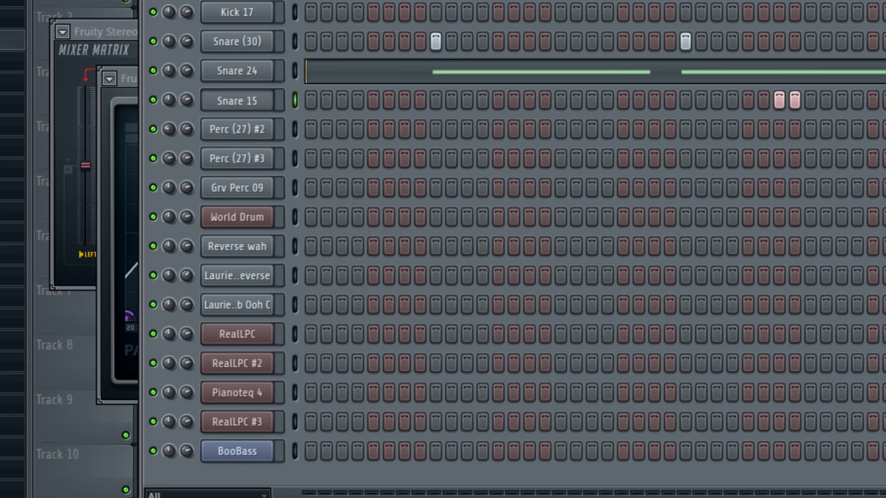
key(F9)
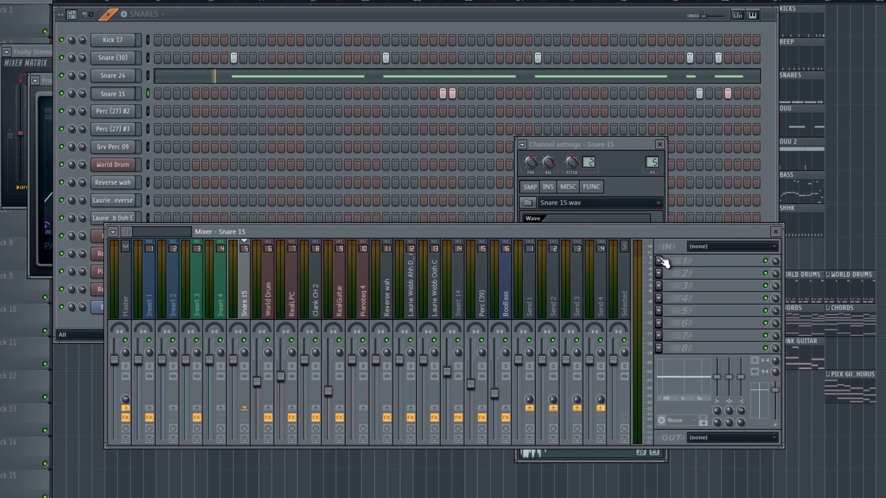
click(660, 262)
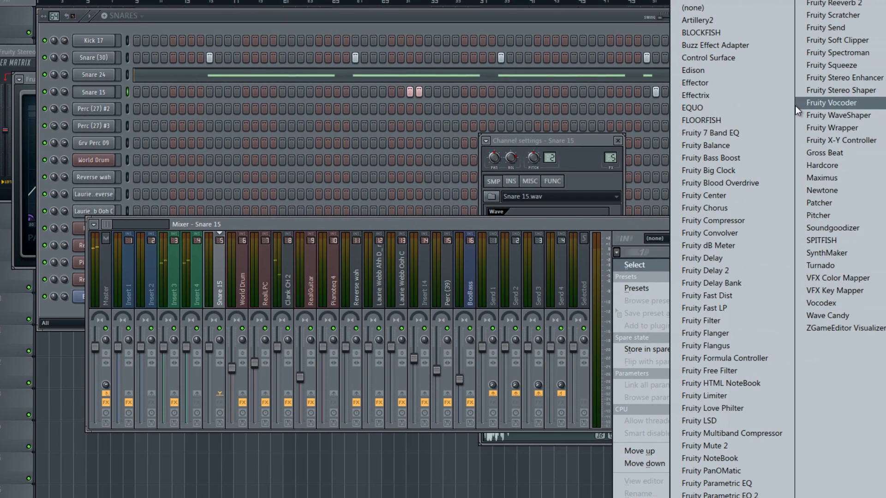
click(827, 165)
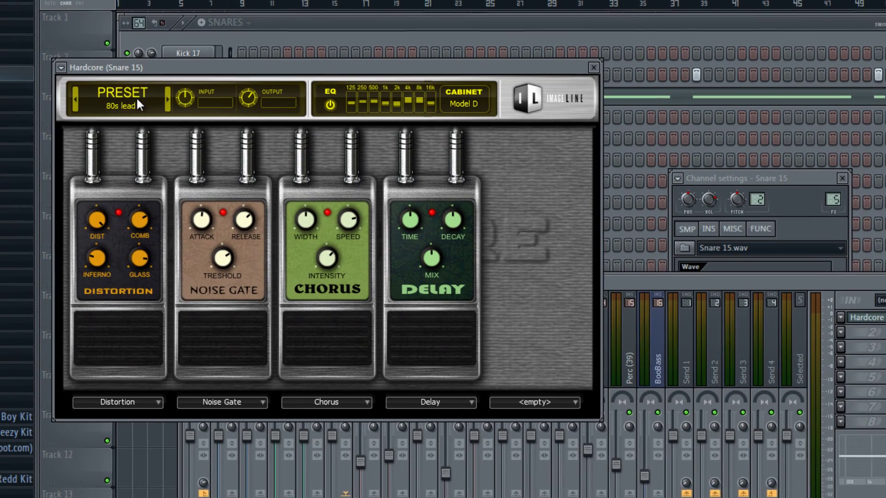
click(40, 78)
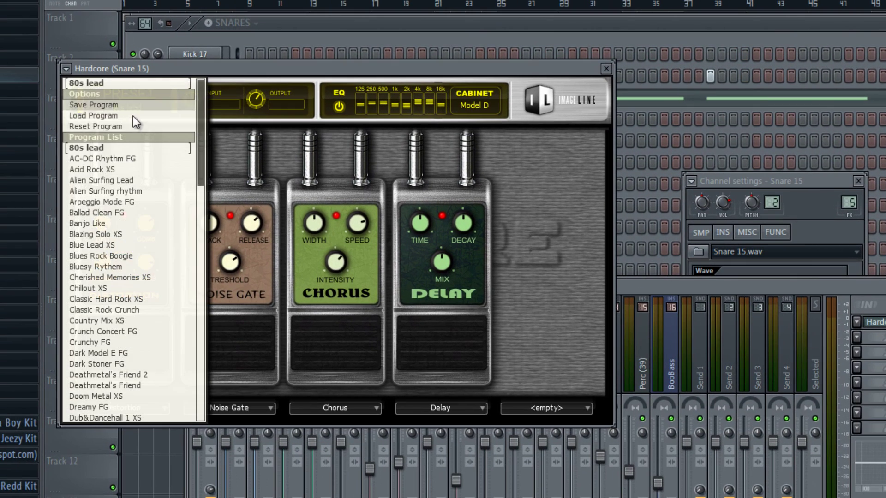
click(98, 126)
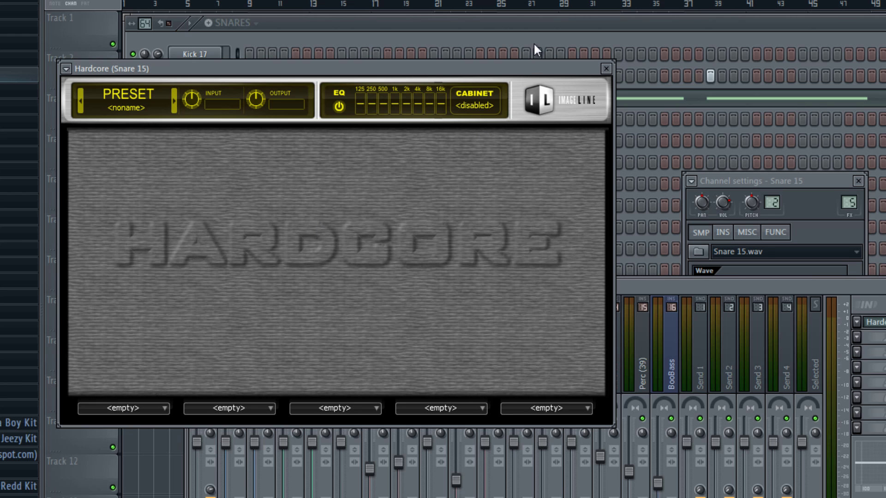
Play the snares pattern through Hardcore and add a Distortion pedal in its first slot.
click(317, 21)
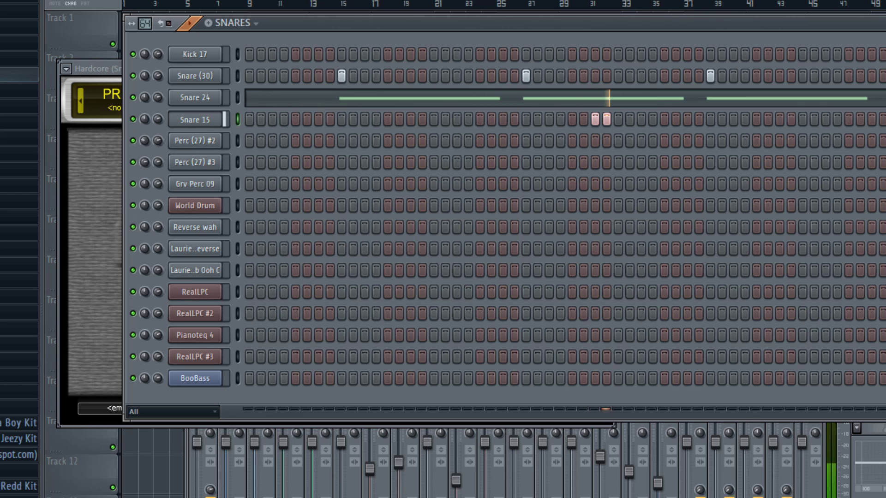
click(89, 330)
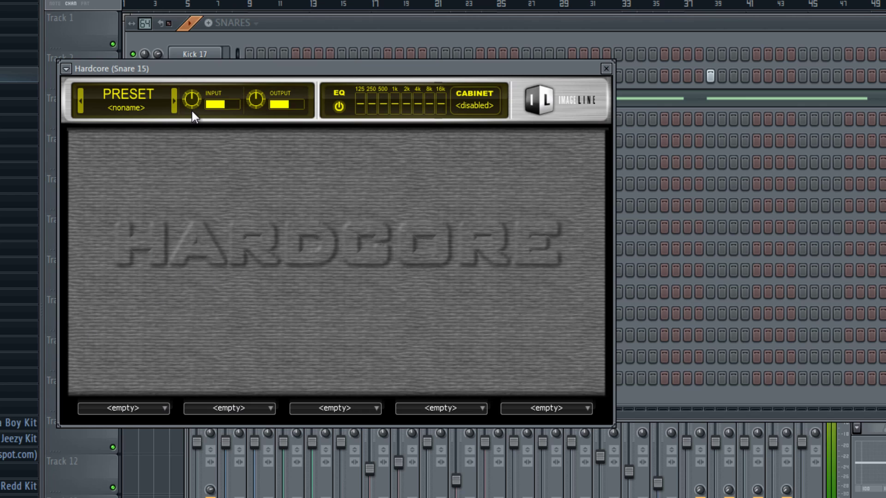
click(129, 108)
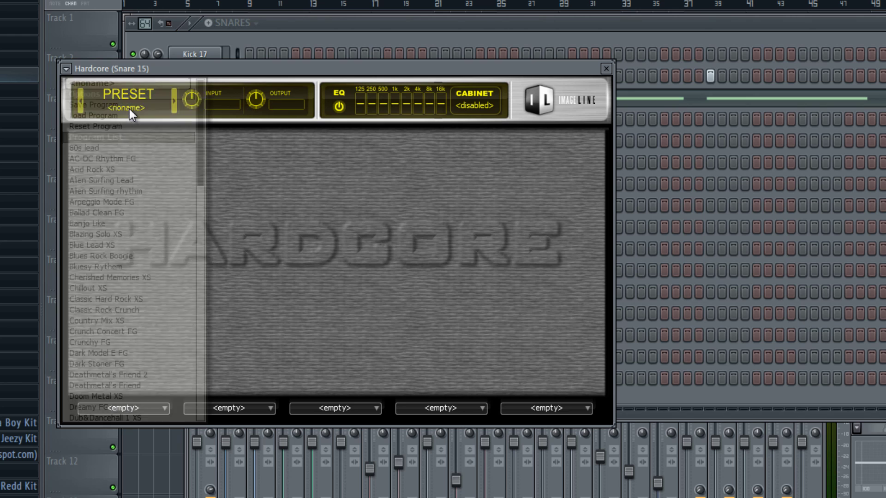
click(260, 288)
click(125, 408)
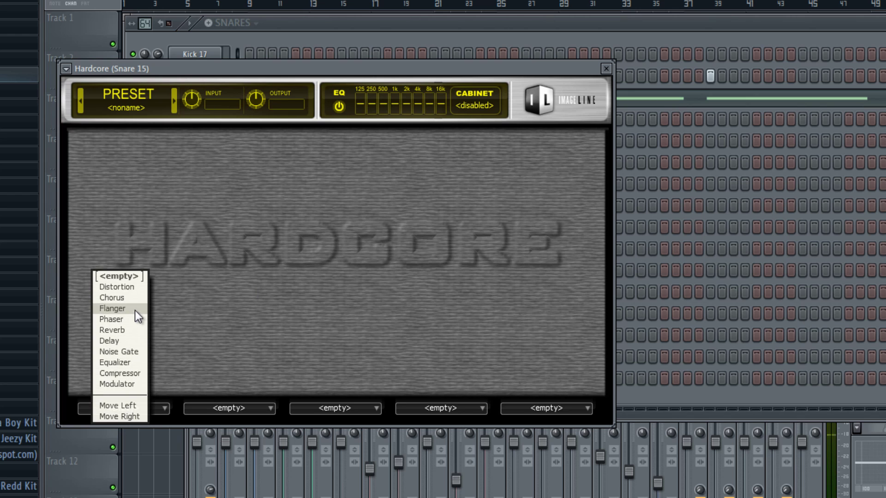
click(131, 288)
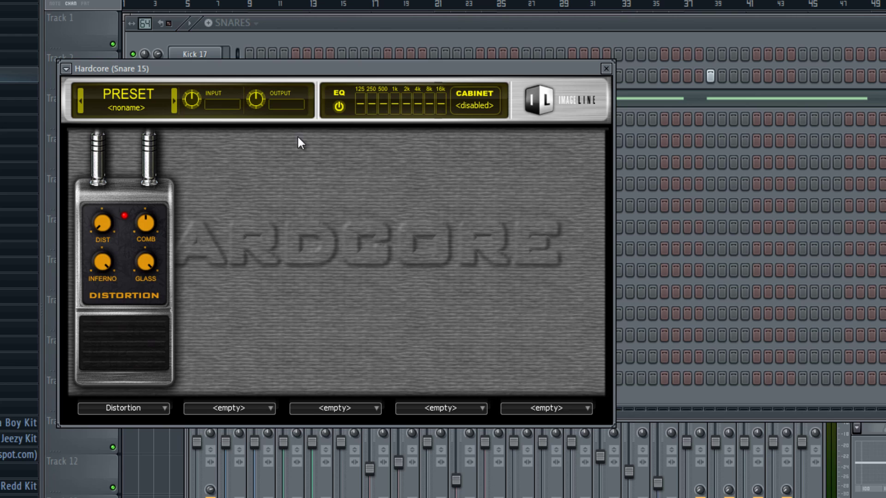
Switch off Hardcore's EQ and adjust the Distortion pedal's Comb, Inferno, Glass and Dist knobs by ear.
drag(155, 228, 148, 222)
drag(95, 261, 102, 201)
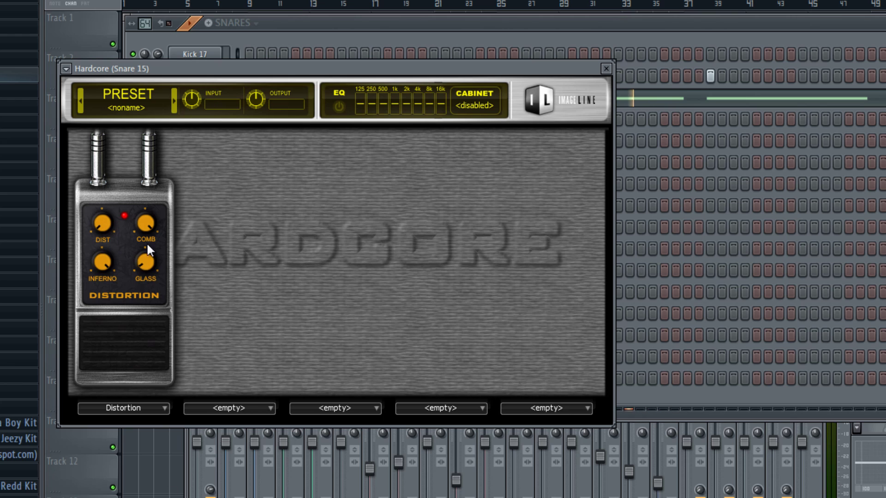
drag(151, 263, 153, 275)
drag(103, 224, 103, 202)
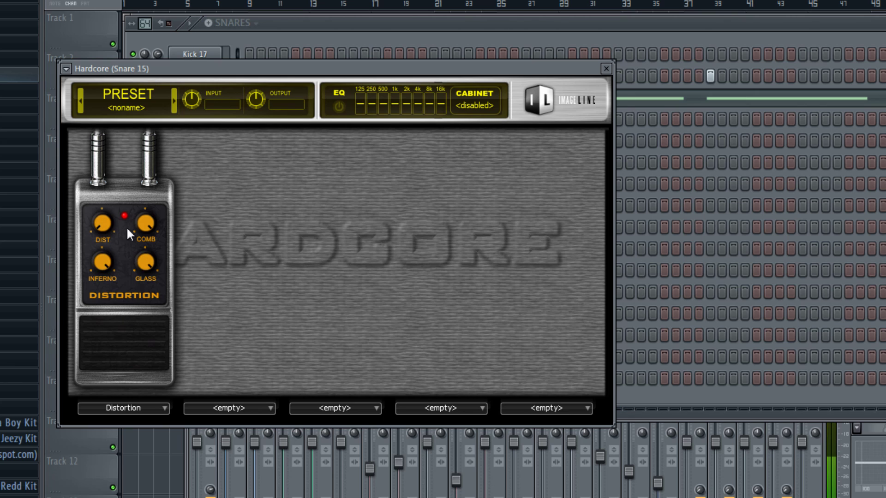
Look through Hardcore's cabinet options, keep the cabinet disabled, and raise the input level while auditioning the pattern.
click(469, 101)
click(470, 119)
drag(195, 82, 198, 73)
key(space)
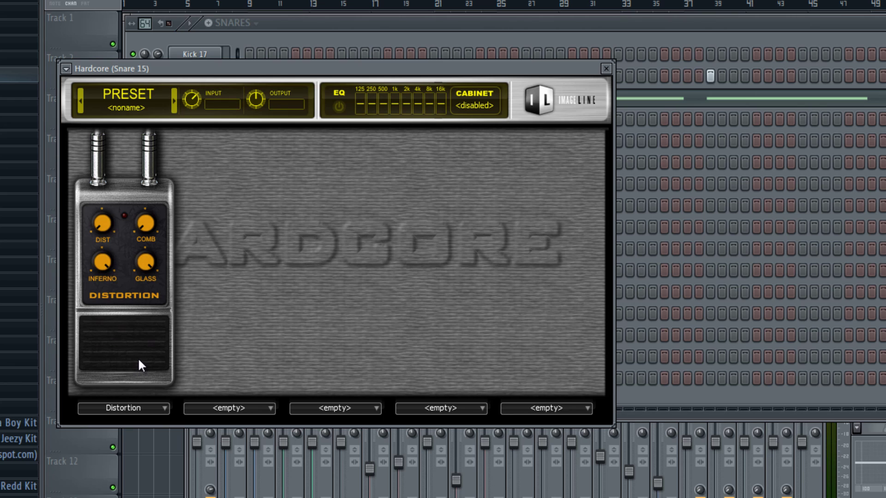
Close the Hardcore effect and remove it from the first slot of Snare 15's mixer track.
click(607, 69)
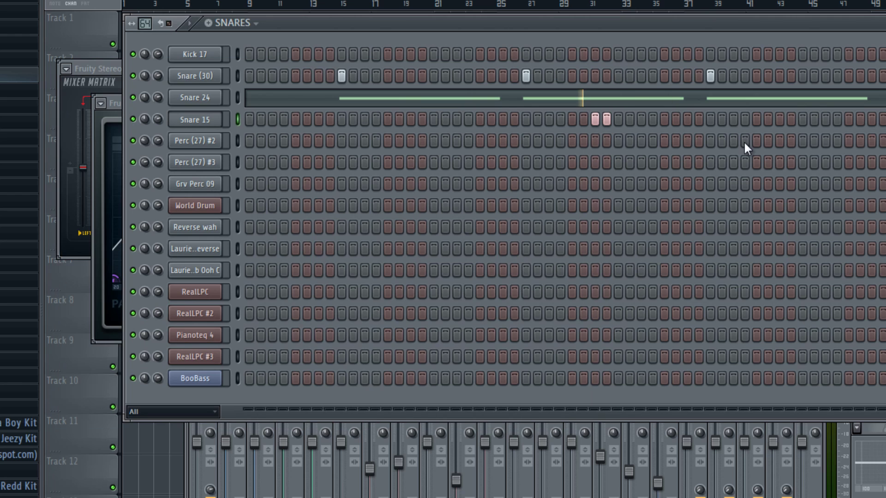
click(843, 427)
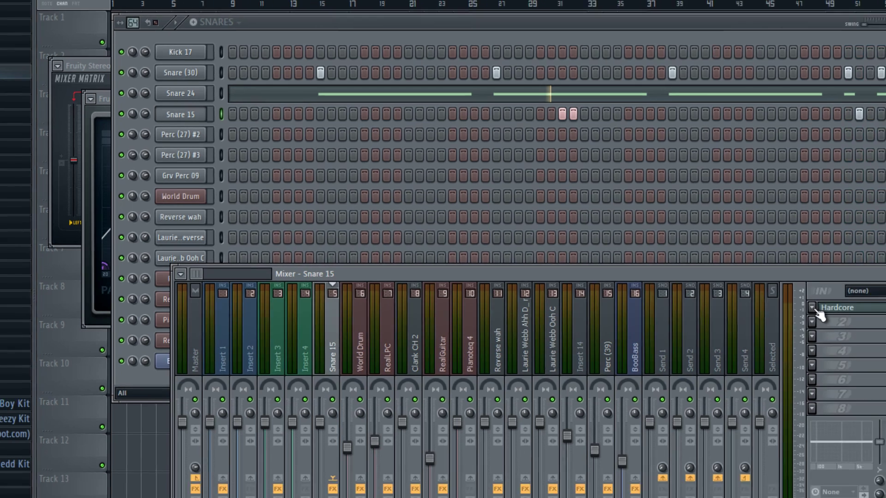
click(863, 336)
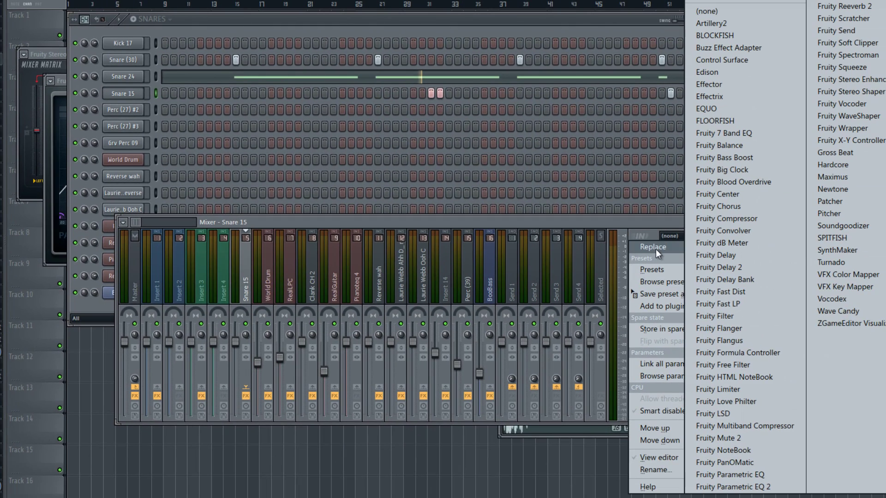
click(668, 28)
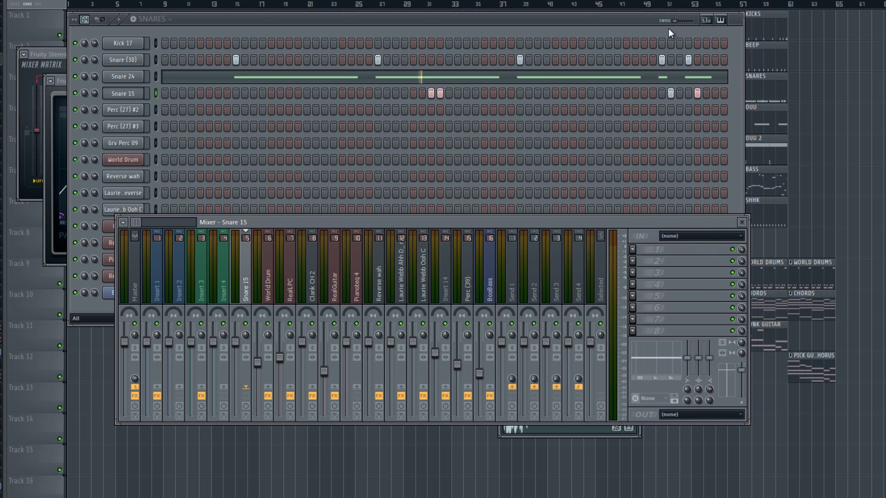
click(669, 29)
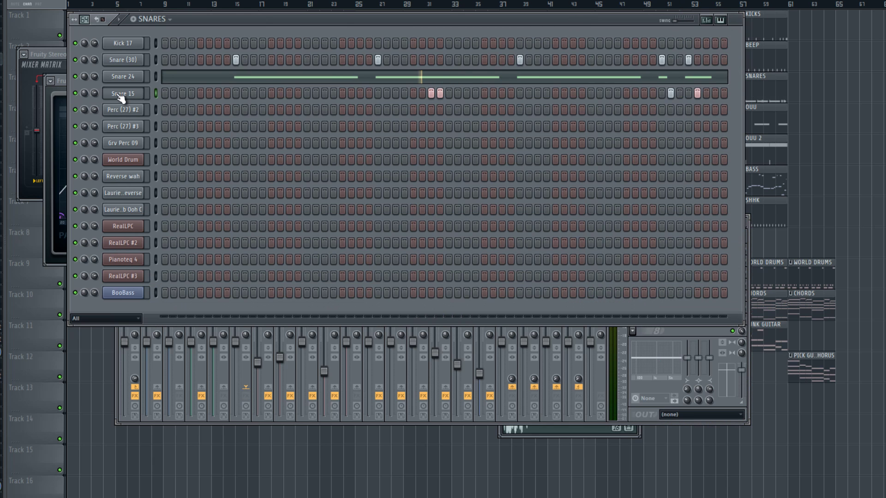
Load Fruity Parametric EQ 2 in Snare 15's first effect slot and cut the lows with band 1 at about 100 Hz.
click(623, 354)
click(643, 254)
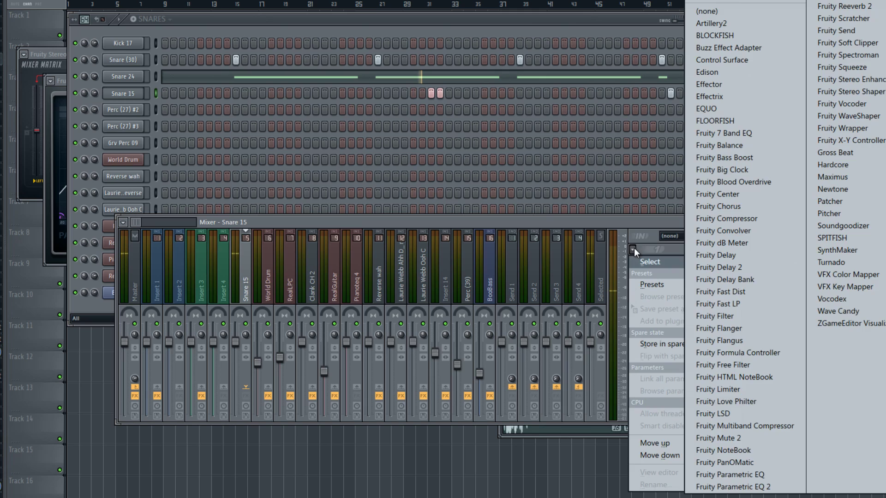
click(722, 482)
drag(70, 143, 86, 189)
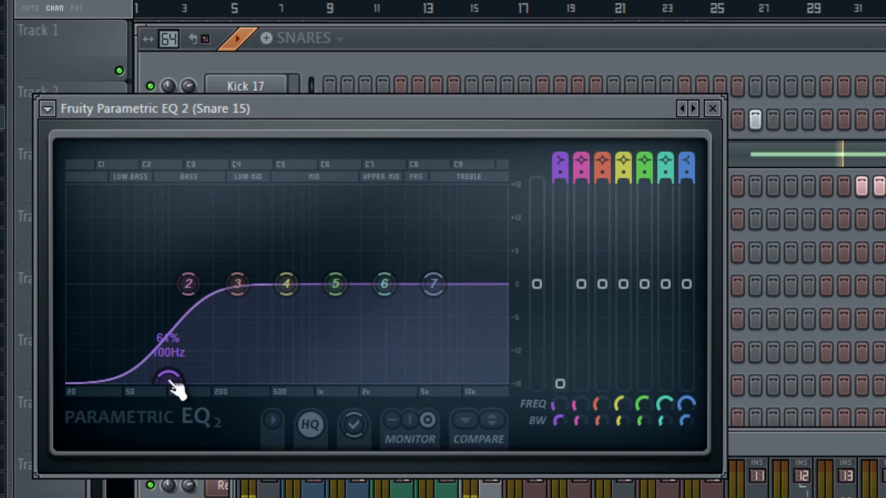
Boost band 5 slightly around 6.5 kHz at 49% bandwidth on Snare 15's EQ, audition it, and close the EQ.
drag(314, 265, 451, 239)
drag(487, 262, 489, 258)
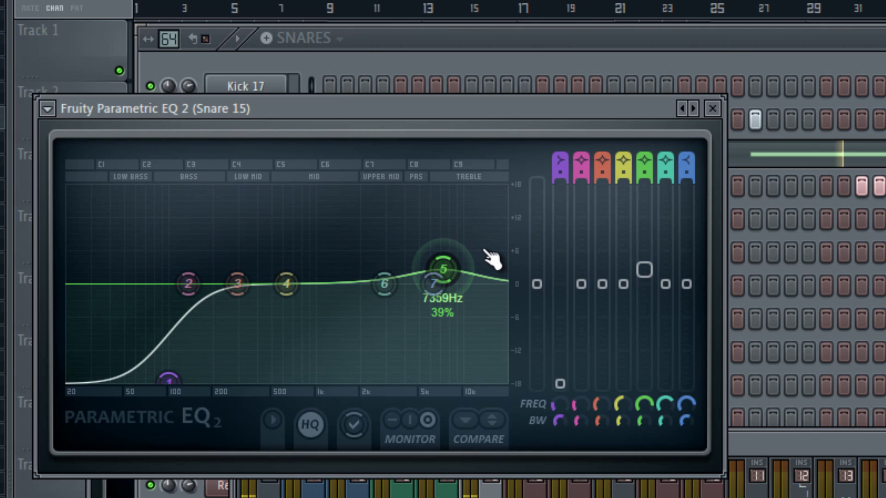
scroll(488, 255, up, 3)
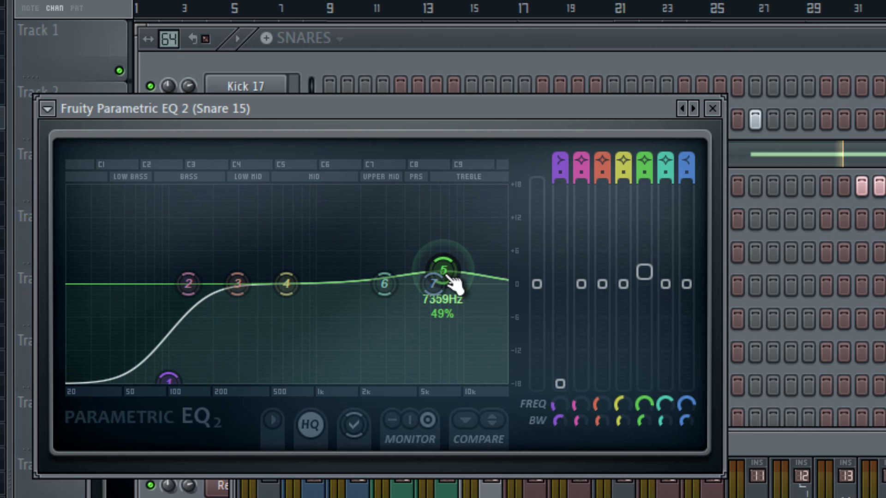
key(space)
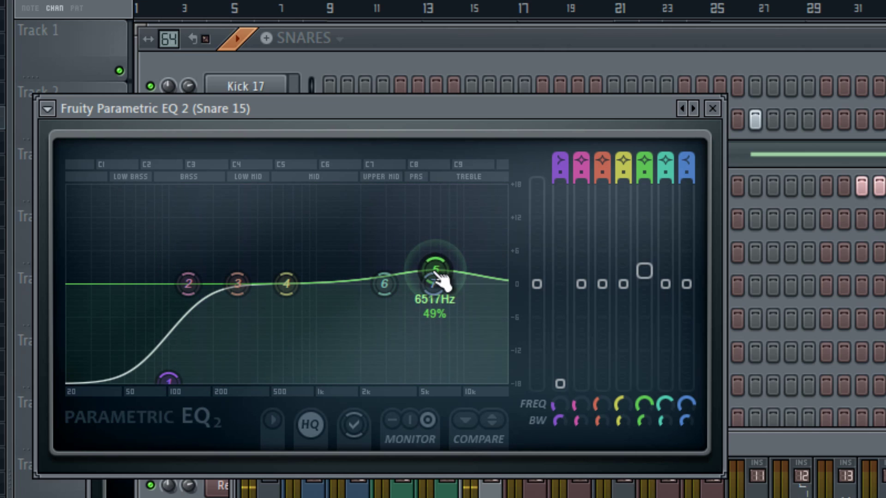
click(712, 108)
click(702, 83)
click(707, 77)
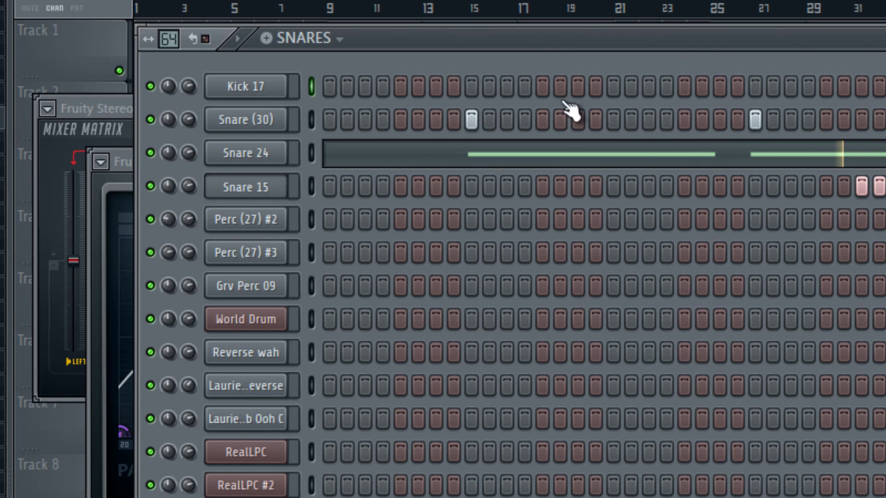
Switch to the SHHK pattern and assign the Perc (27) #2 channel to mixer track 17.
key(F9)
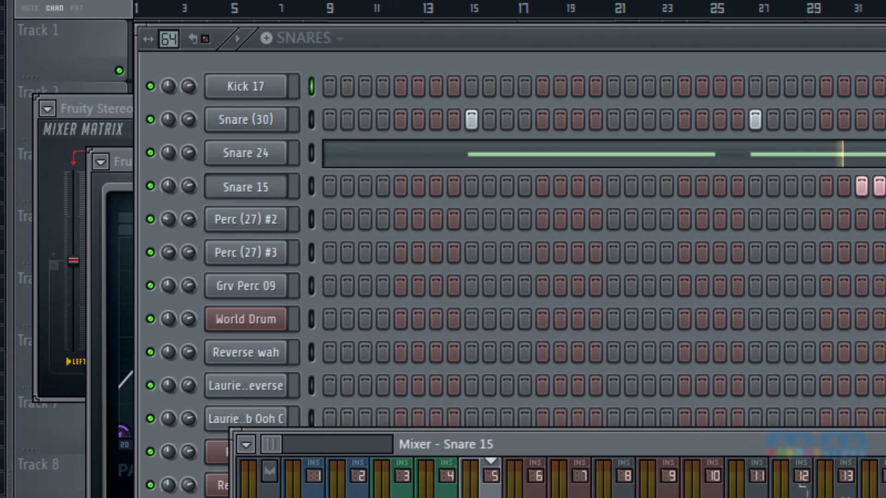
key(plus)
click(249, 220)
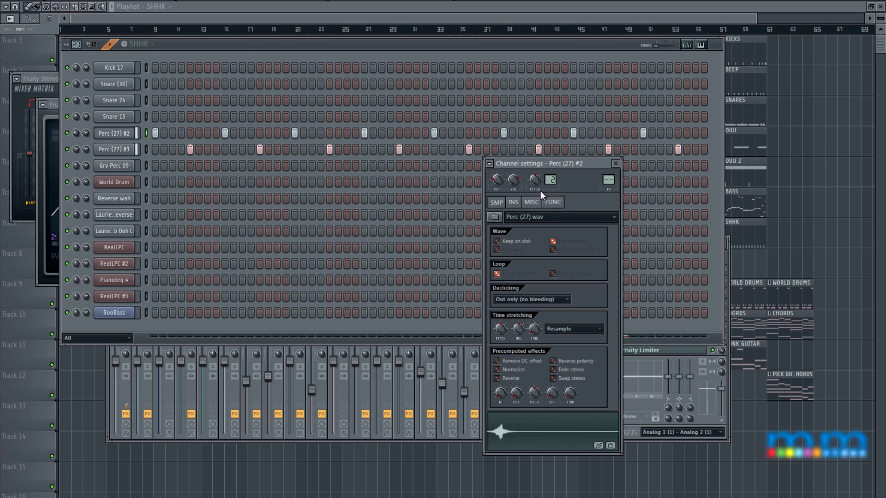
key(ctrl+l)
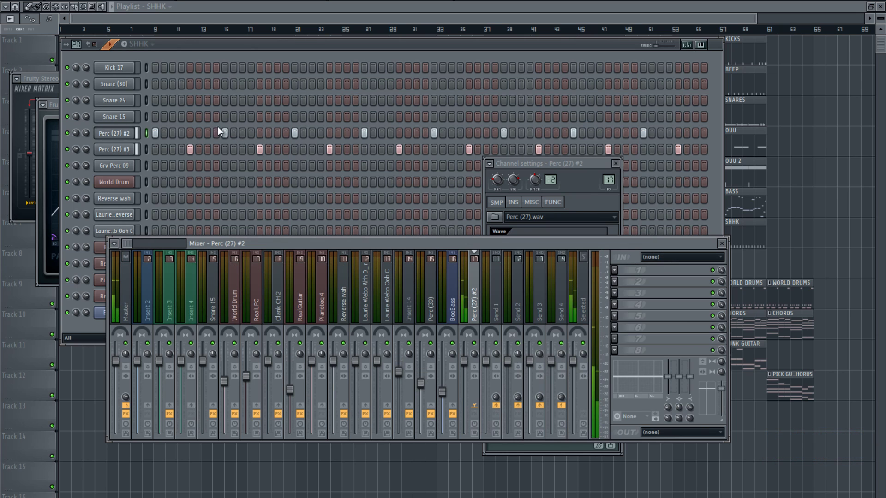
Route the Perc (27) #3 channel to mixer track 17.
click(114, 149)
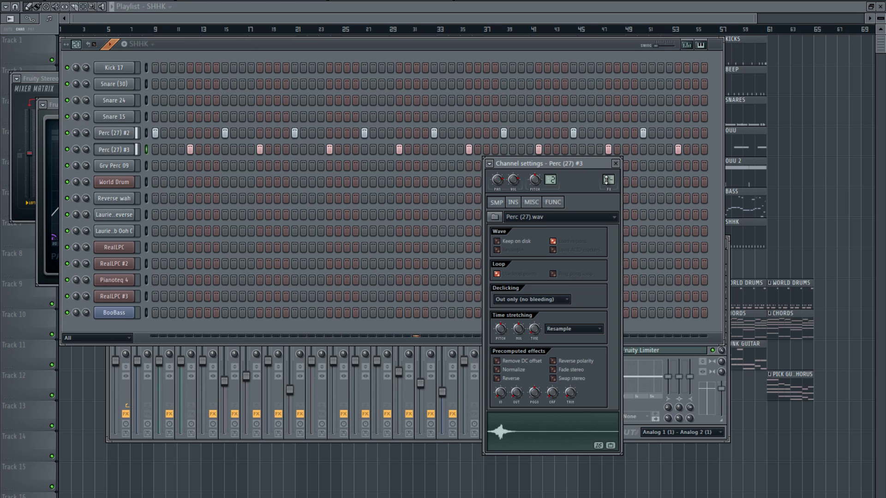
drag(607, 180, 611, 103)
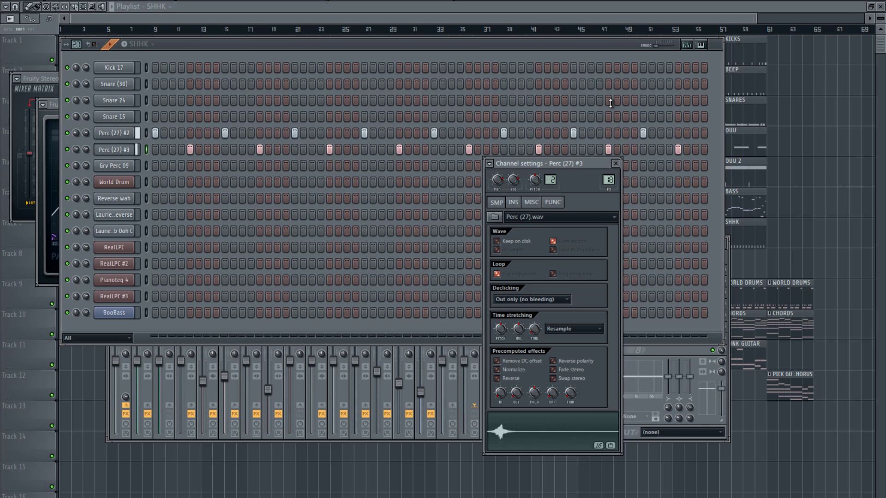
click(383, 399)
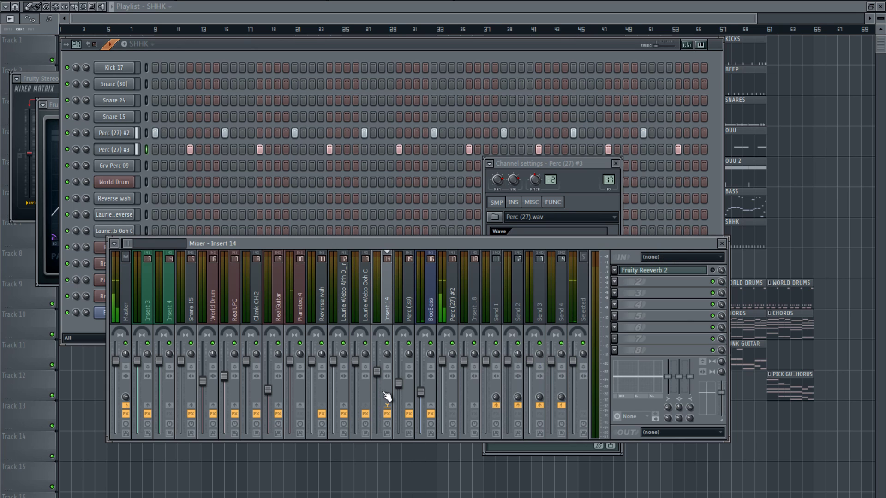
Load Fruity Parametric EQ 2 in the first slot of mixer track 17 and sweep band 1 by ear into a low cut.
click(453, 305)
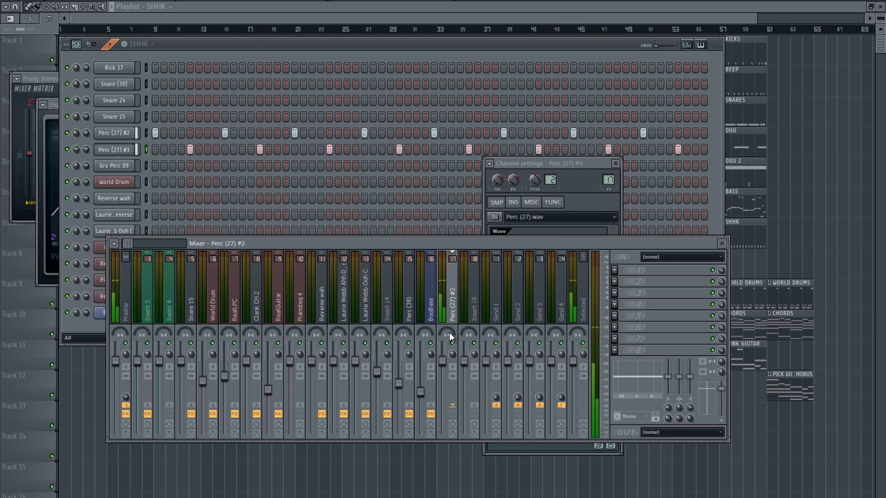
click(614, 271)
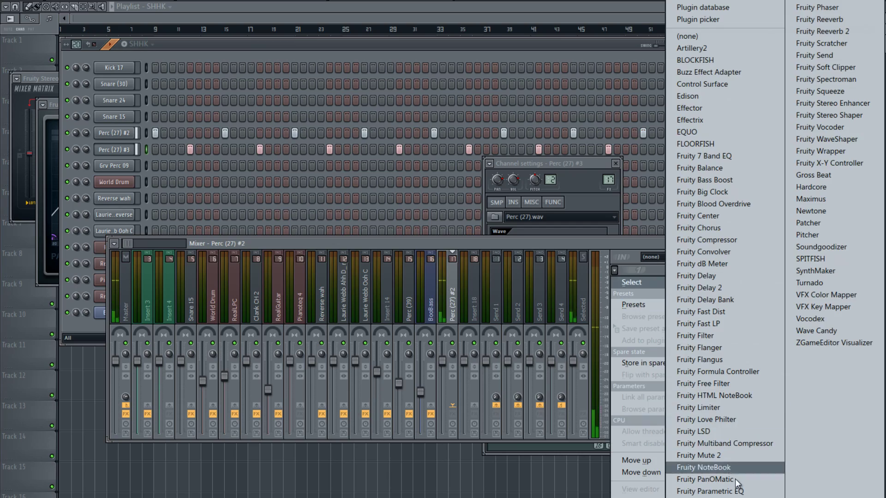
click(679, 490)
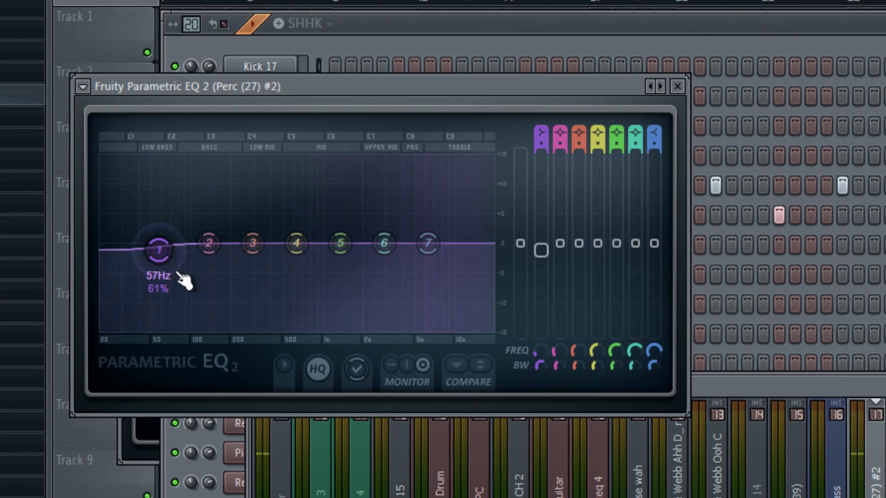
drag(162, 244, 342, 329)
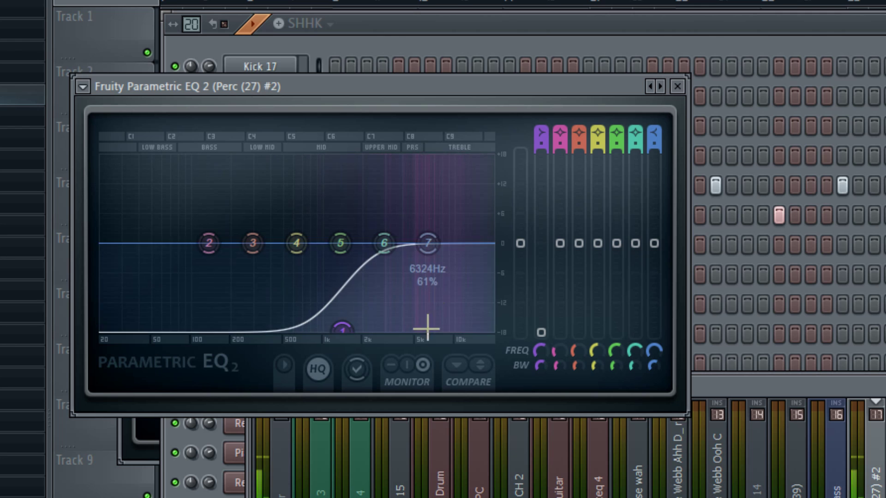
drag(342, 330, 143, 399)
drag(168, 330, 278, 439)
Boost band 5 near 1 kHz and band 3 near 6.4 kHz, raise the low cut slightly, and close the percussion EQ.
drag(333, 256, 317, 228)
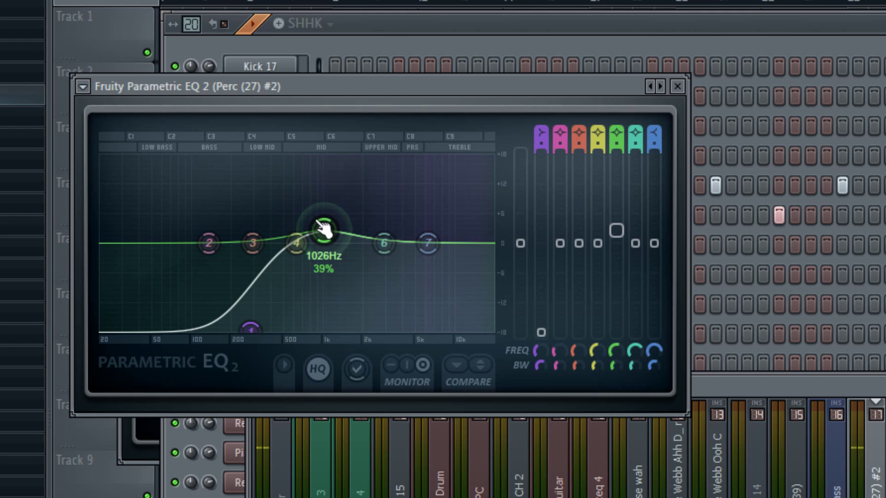
drag(264, 328, 269, 329)
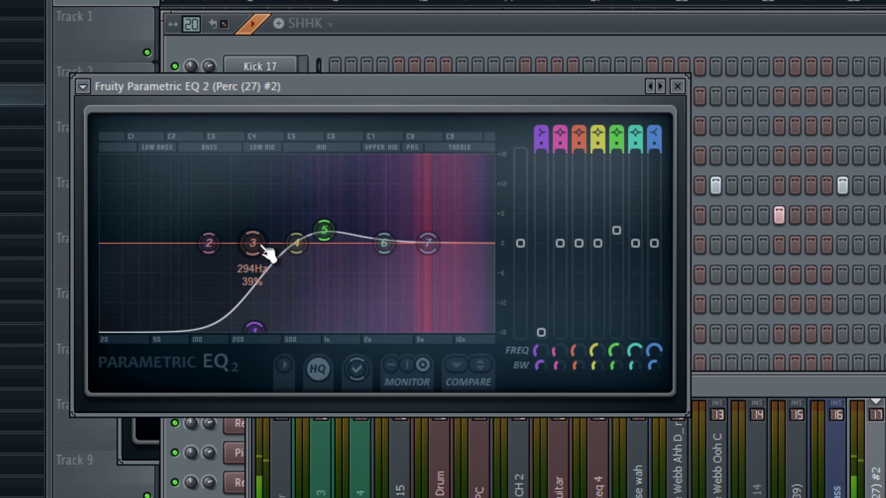
drag(254, 243, 427, 228)
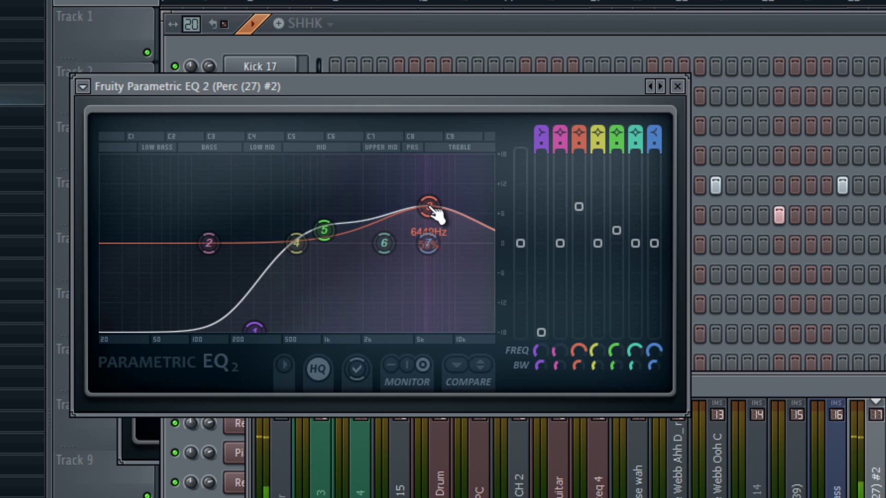
drag(432, 209, 425, 237)
drag(254, 330, 262, 330)
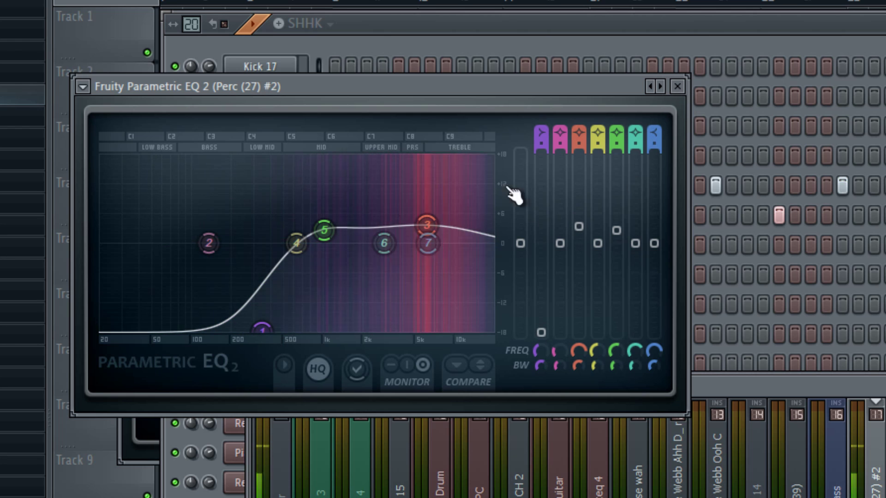
drag(339, 231, 337, 216)
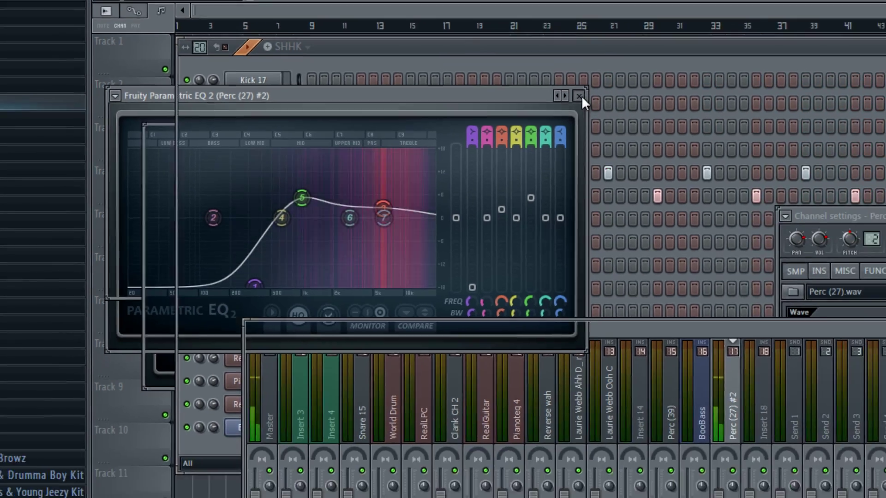
click(679, 88)
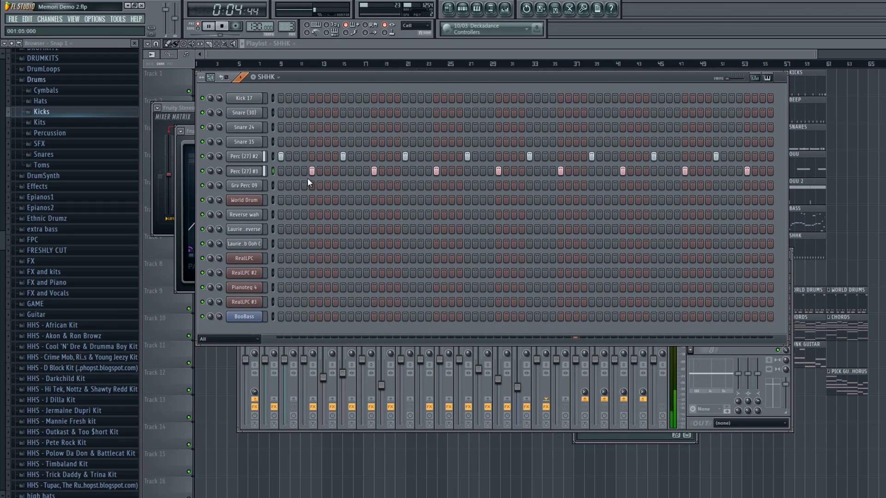
Switch to the BEEP pattern, play it, and select the Perc (39) mixer track.
key(space)
click(641, 382)
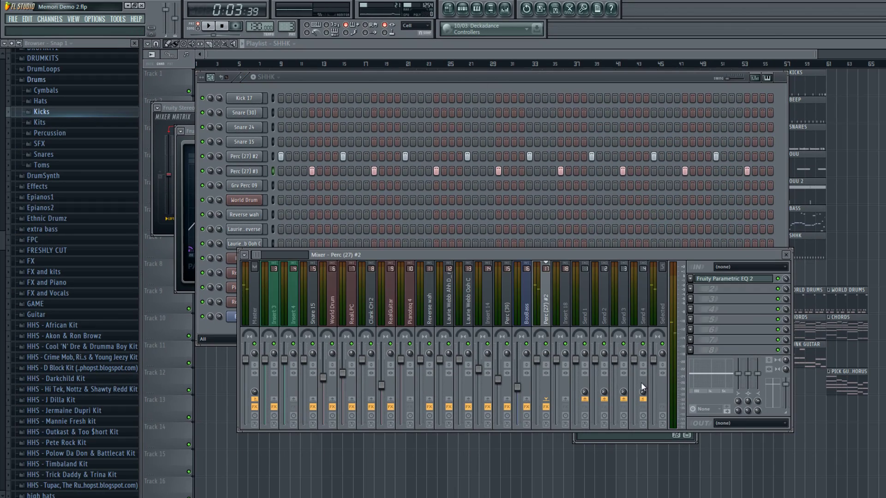
scroll(287, 26, up, 10)
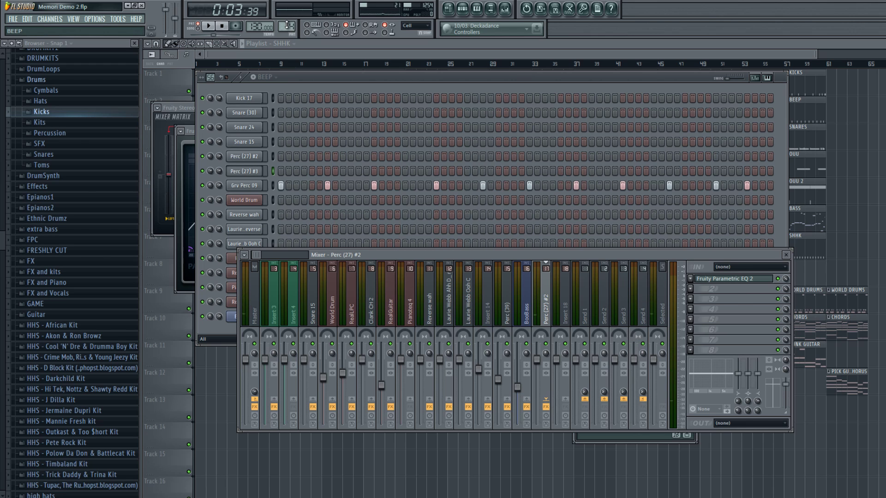
key(space)
click(505, 302)
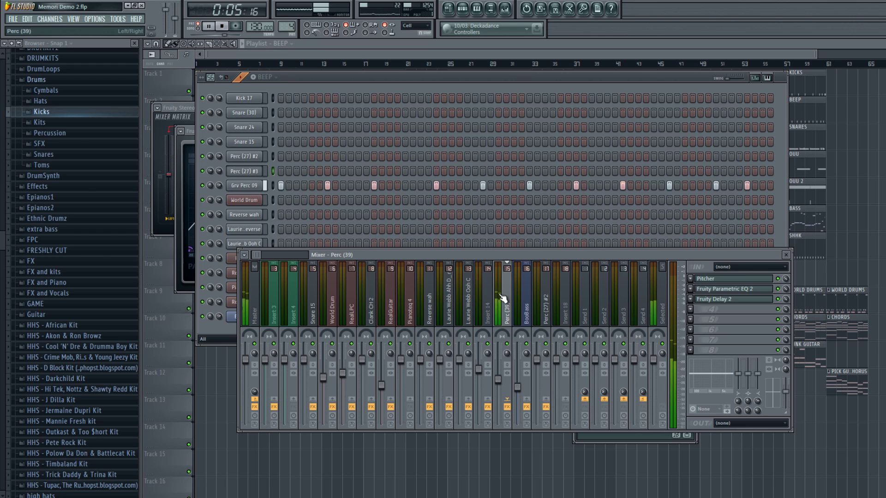
Examine the Pitcher effect's key, scale and speed settings on Perc (39) during playback, and close it.
click(722, 279)
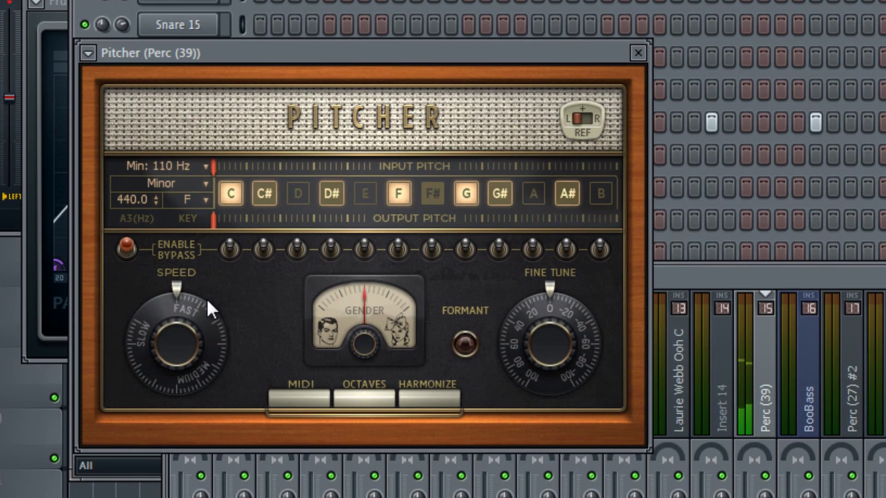
key(F9)
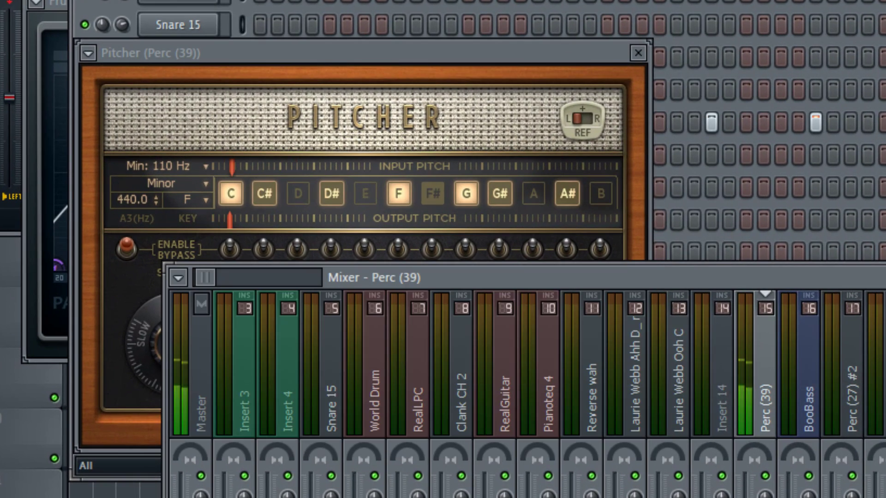
click(247, 74)
click(364, 83)
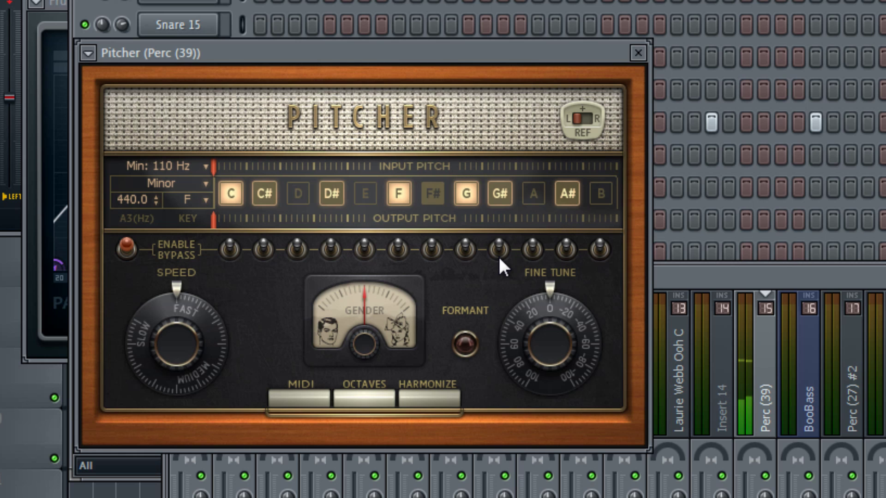
click(638, 53)
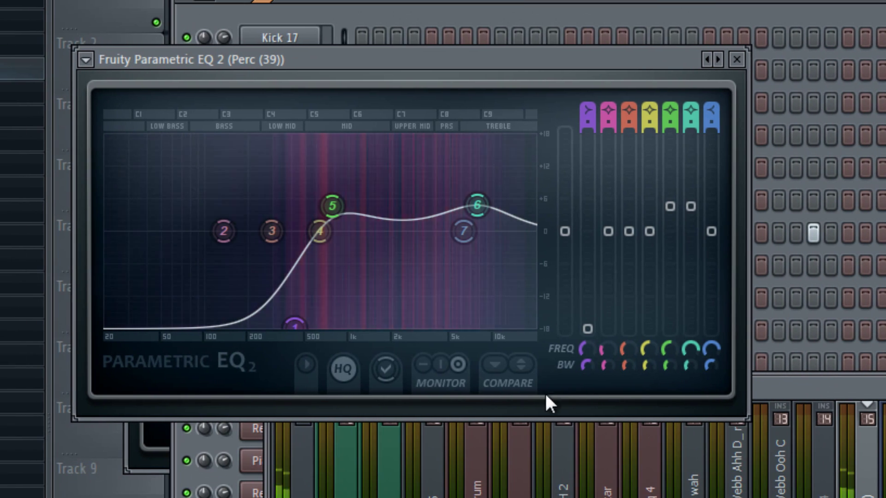
Review Perc (39)'s Parametric EQ 2 curve, nudge band 1's low cut slightly, and close the EQ.
mouse_move(294, 282)
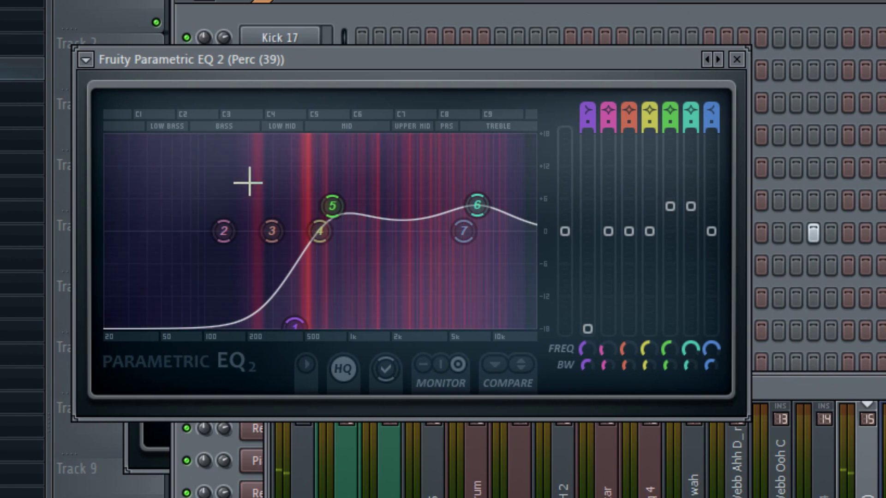
drag(299, 336, 305, 410)
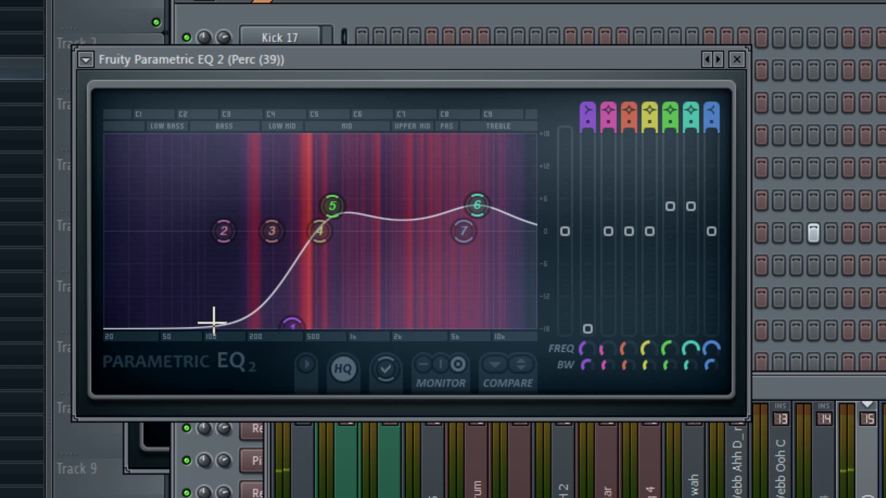
mouse_move(336, 210)
mouse_move(491, 221)
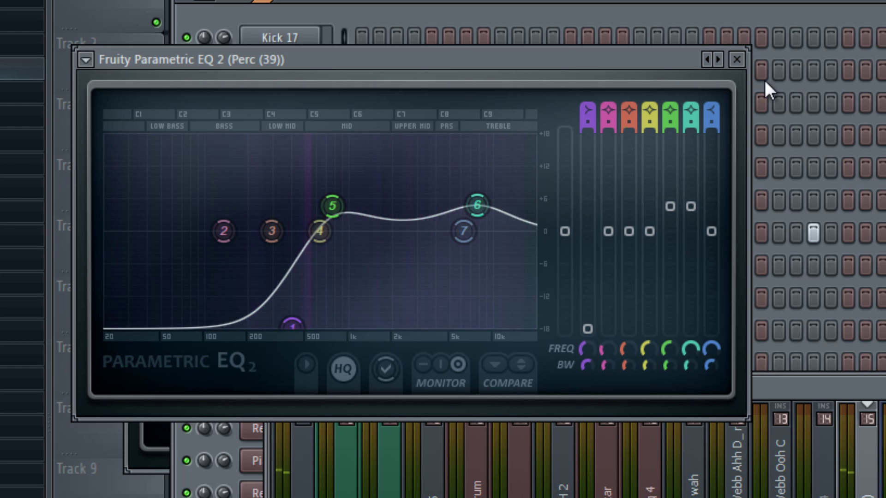
click(737, 59)
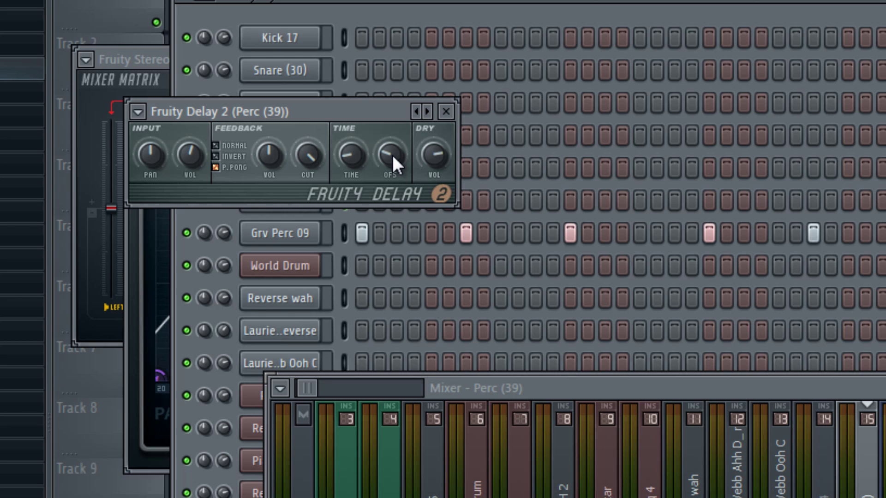
Inspect Fruity Delay 2's feedback and time settings on Perc (39), keep the P.PONG mode, and close it.
click(215, 167)
click(446, 111)
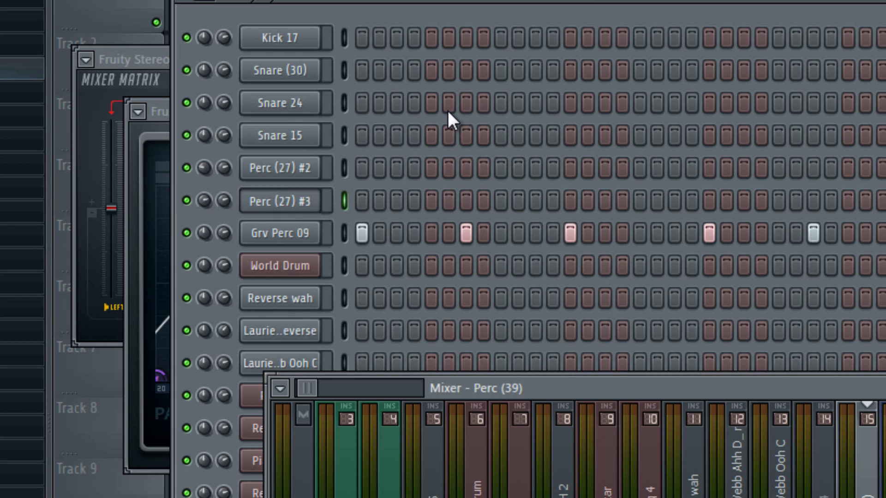